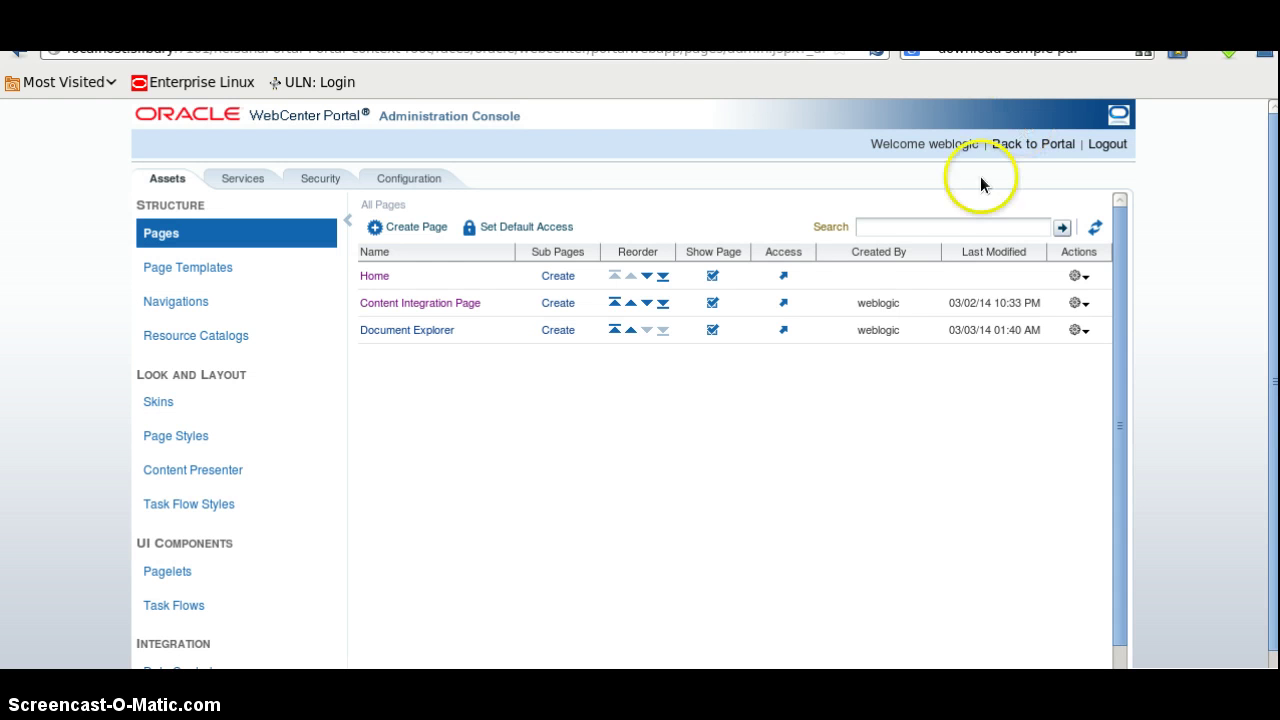
Create a page named Content Presenter with the Blank style and enable Show Page for it
{"action": "left_click", "coordinate": [407, 224]}
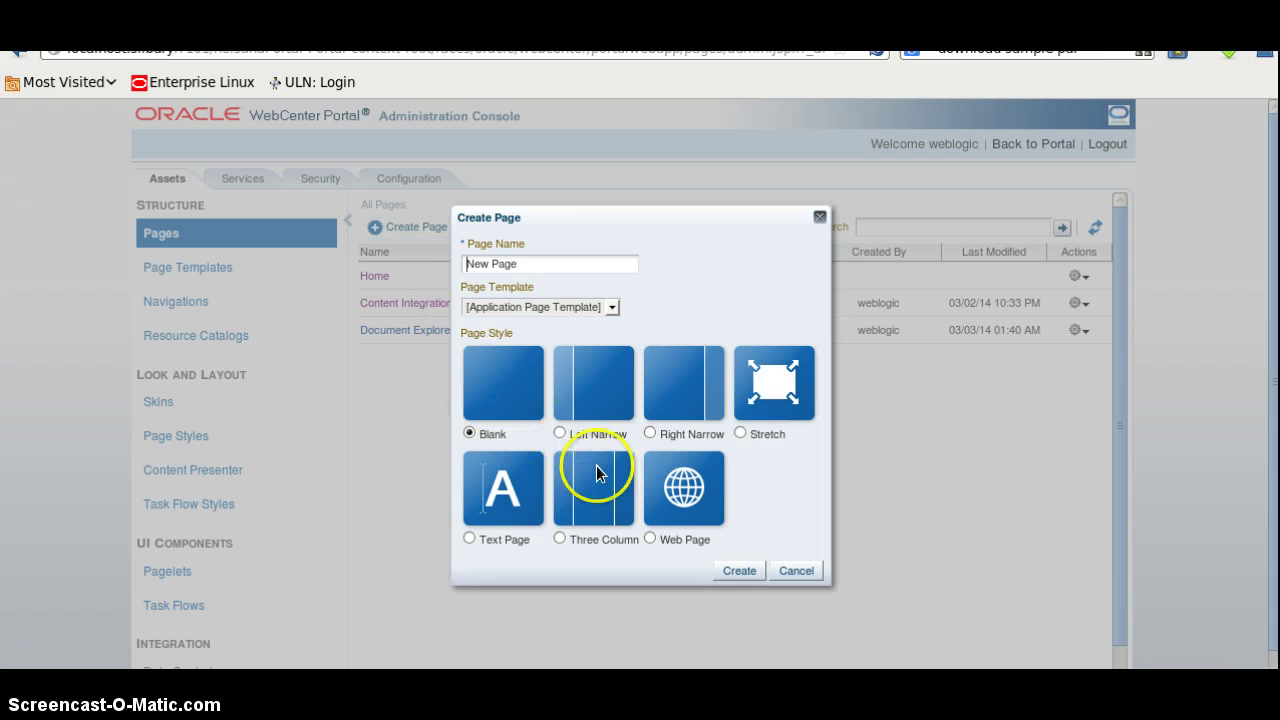
{"action": "left_click_drag", "start_coordinate": [543, 265], "coordinate": [420, 246]}
{"action": "type", "text": "Co"}
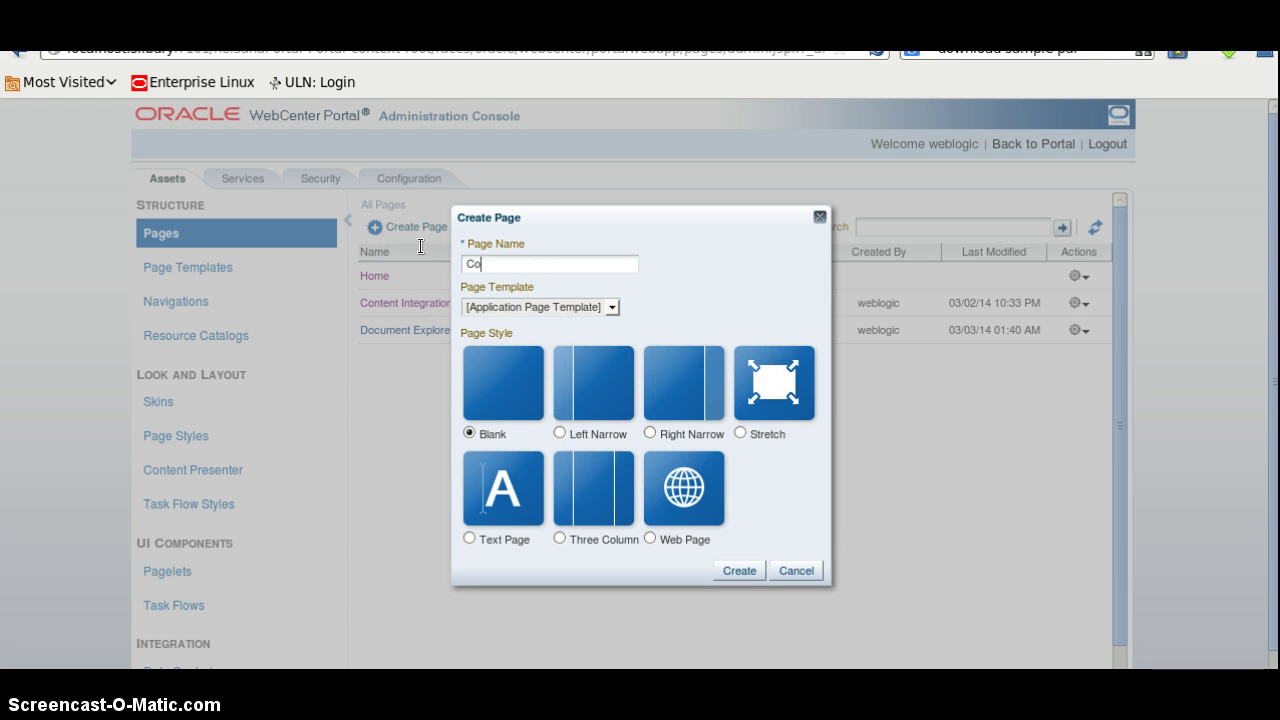
{"action": "type", "text": "ntent Presenter"}
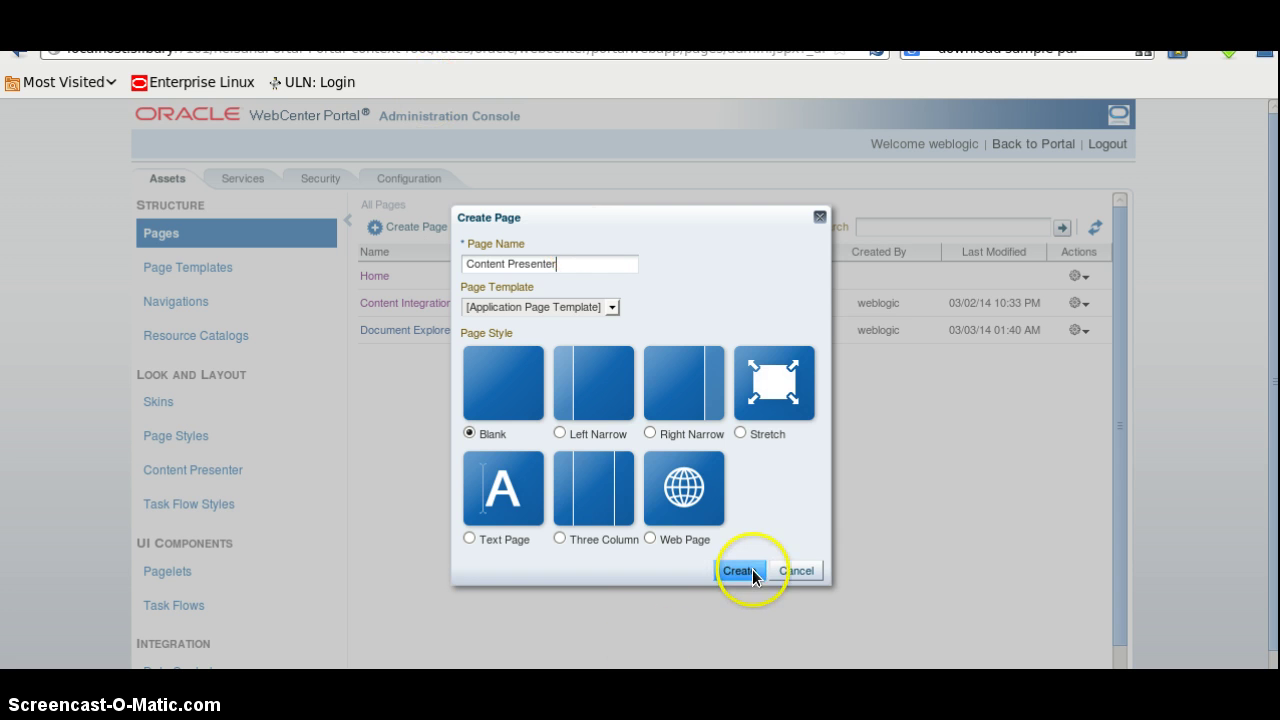
{"action": "left_click", "coordinate": [752, 569]}
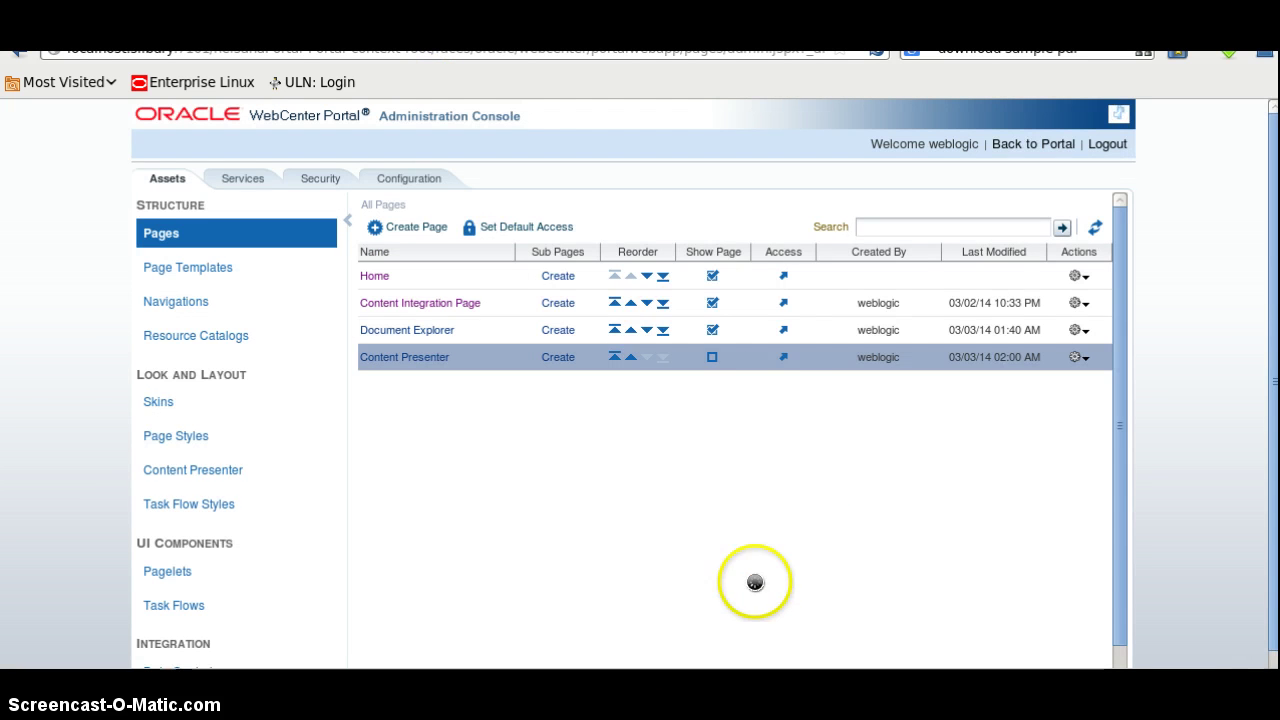
{"action": "left_click", "coordinate": [711, 358]}
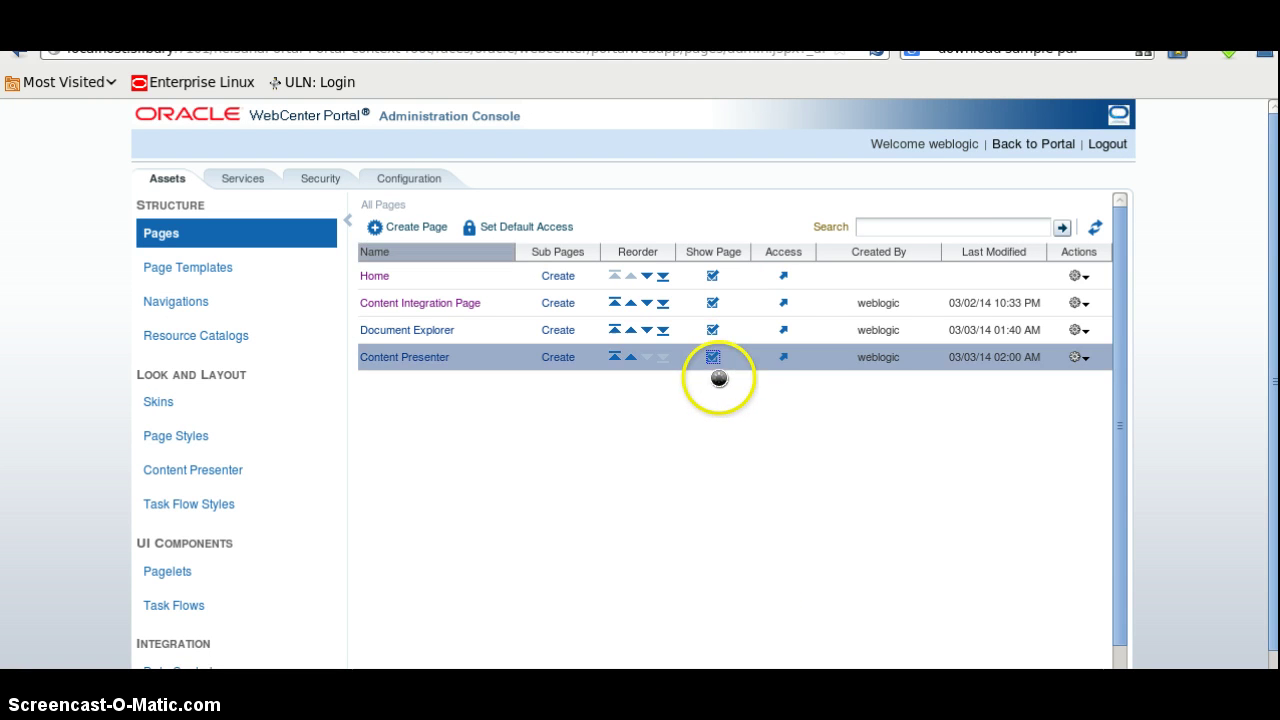
Open the Content Presenter page for editing and add the Content Presenter component from the Content Management catalog folder
{"action": "left_click", "coordinate": [1087, 362]}
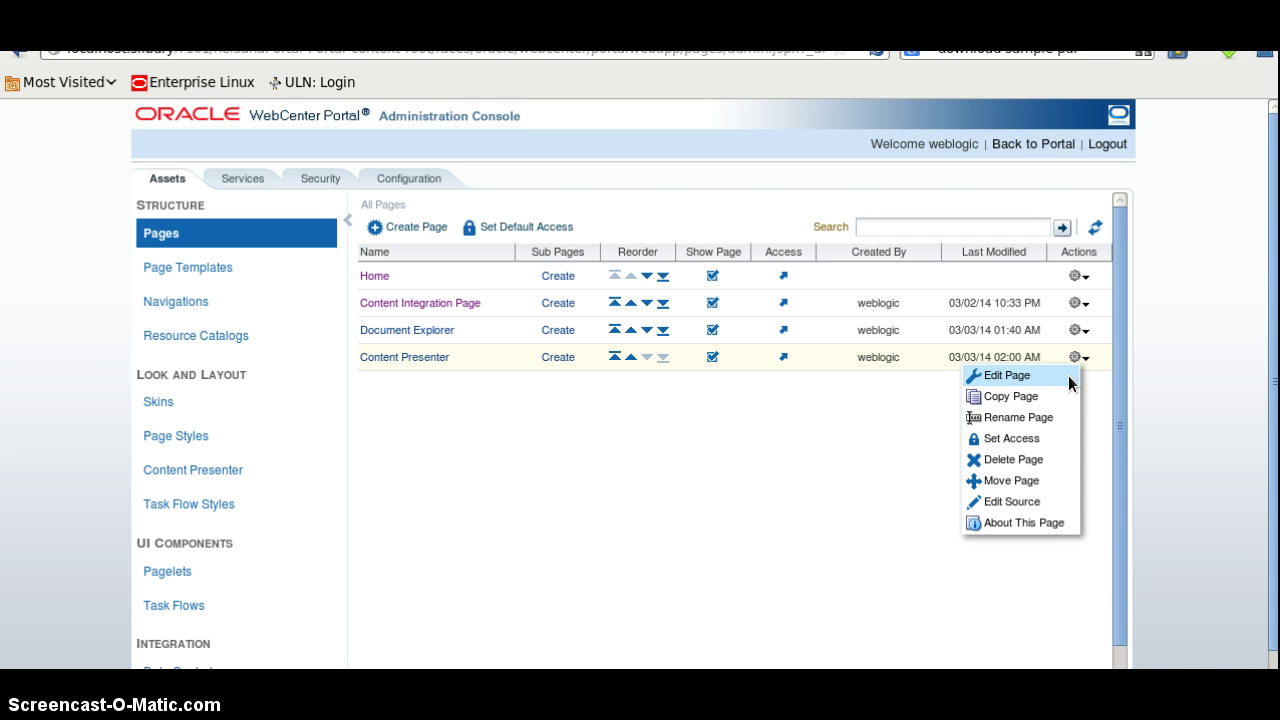
{"action": "left_click", "coordinate": [1068, 375]}
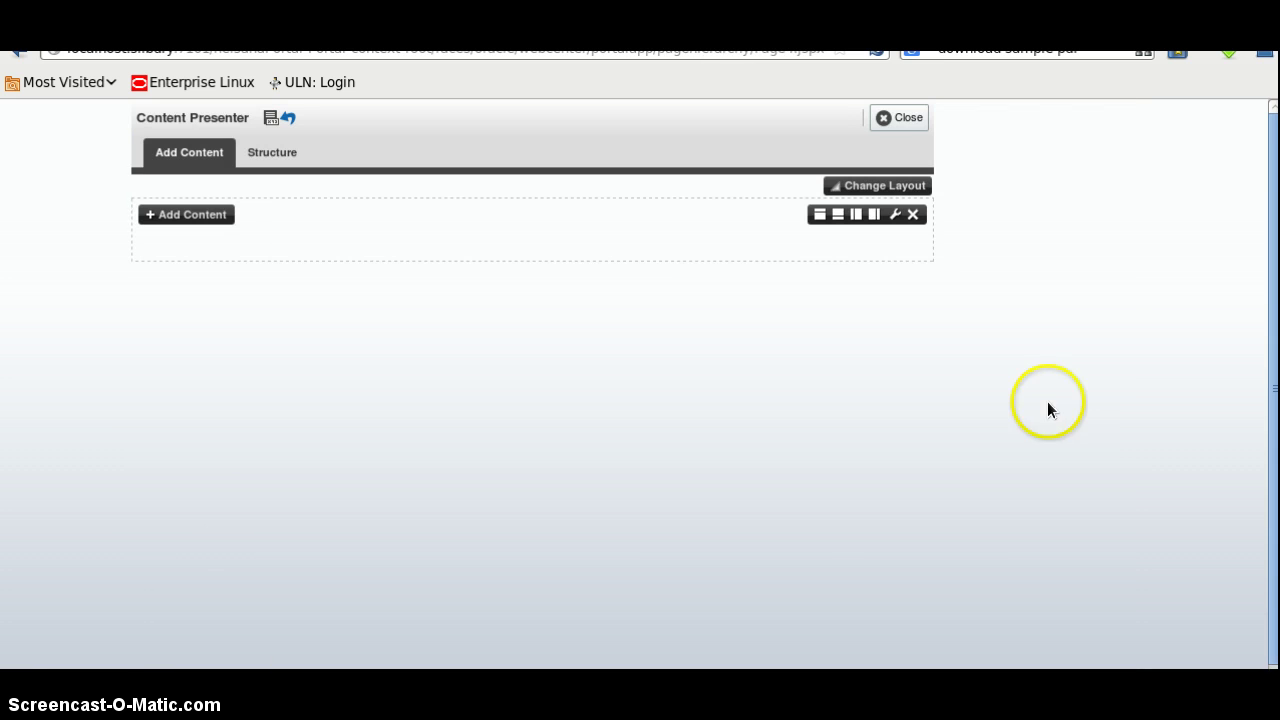
{"action": "left_click", "coordinate": [223, 216]}
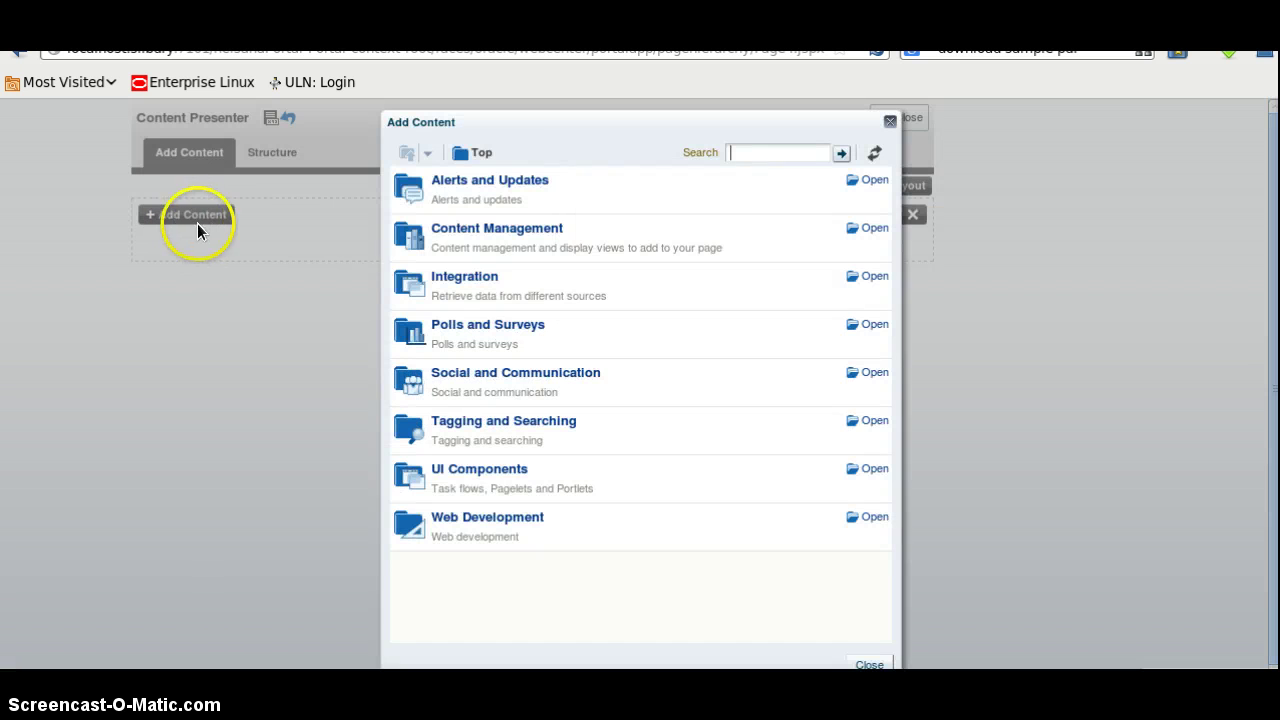
{"action": "left_click", "coordinate": [871, 229]}
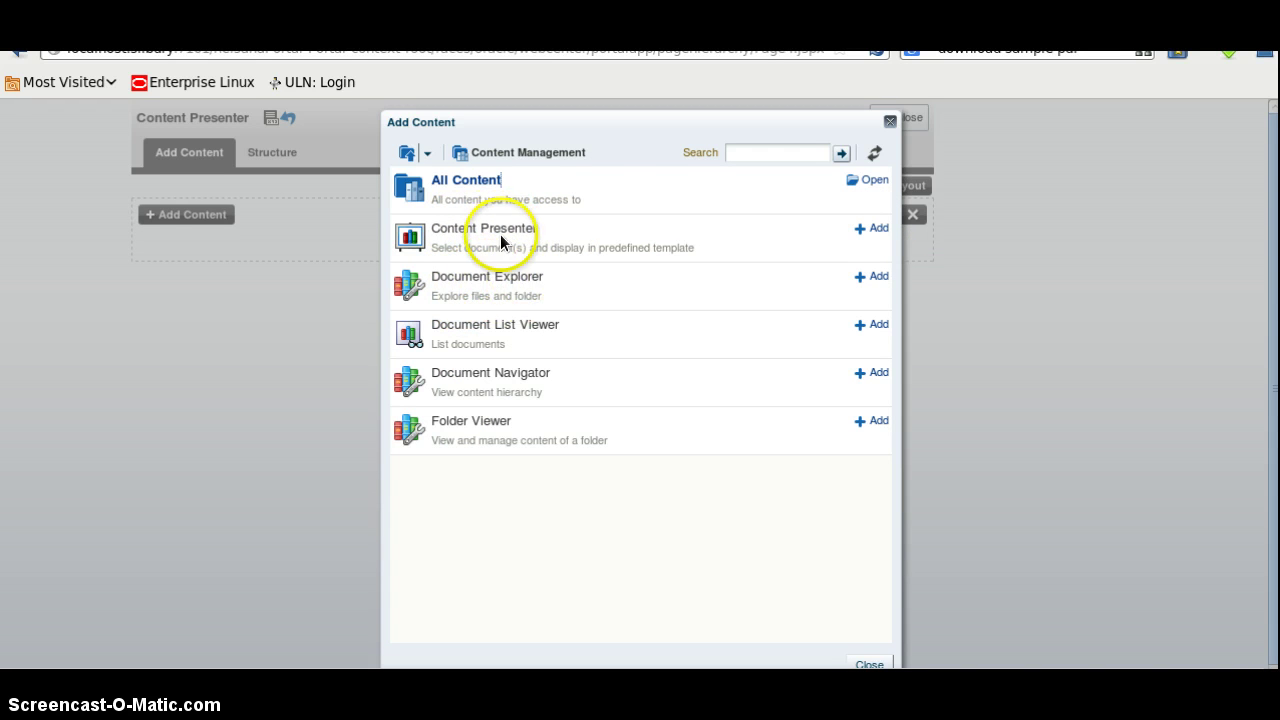
{"action": "left_click", "coordinate": [876, 230]}
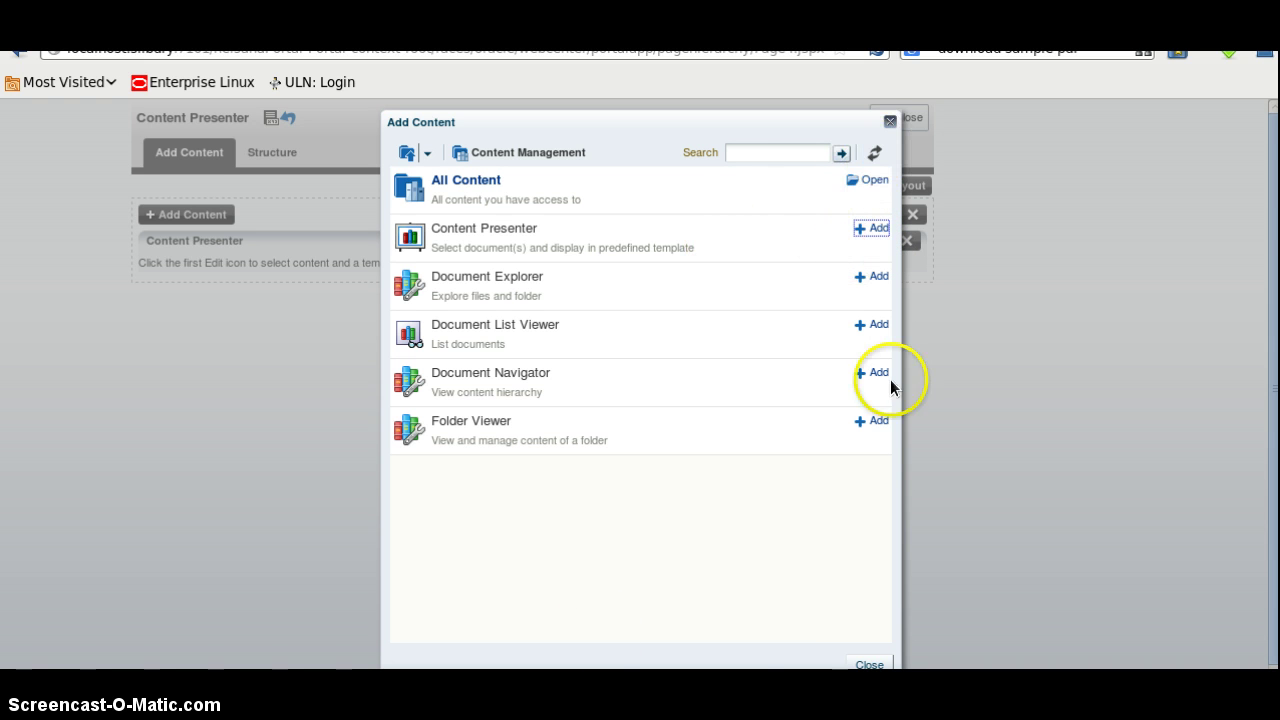
{"action": "left_click", "coordinate": [868, 663]}
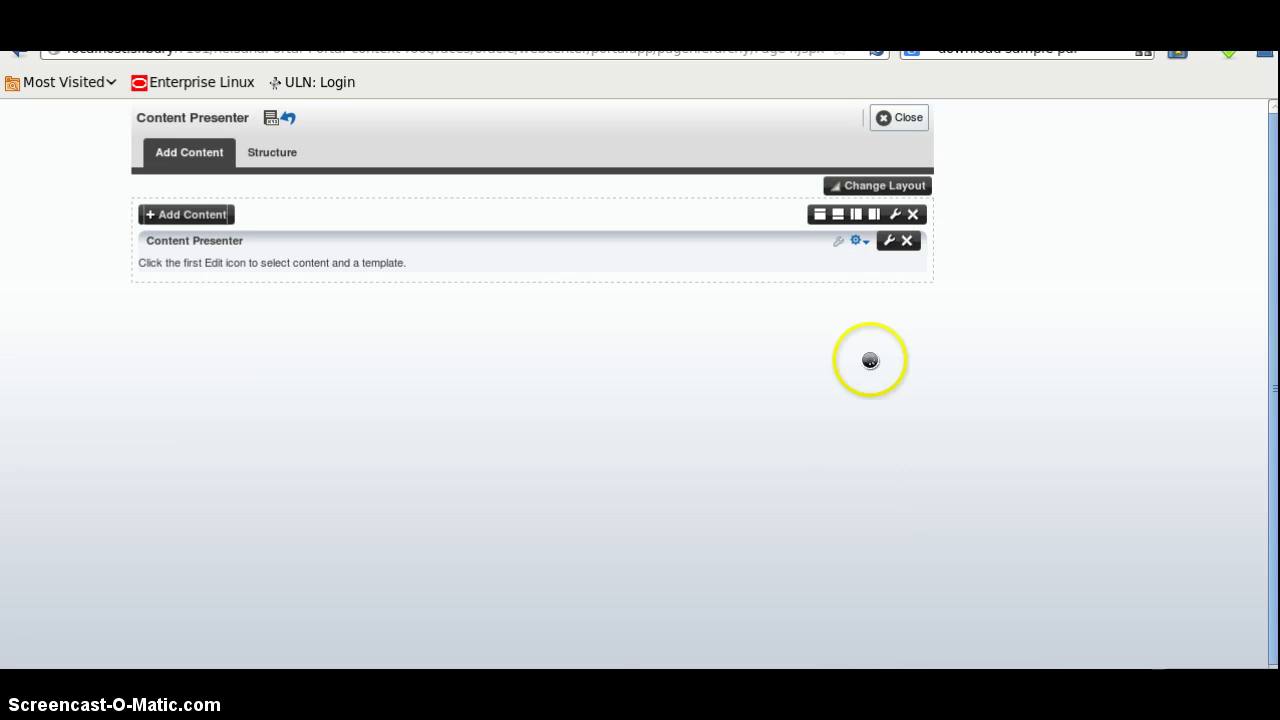
Leave the page editor and view the Content Presenter page in the portal
{"action": "left_click", "coordinate": [898, 118]}
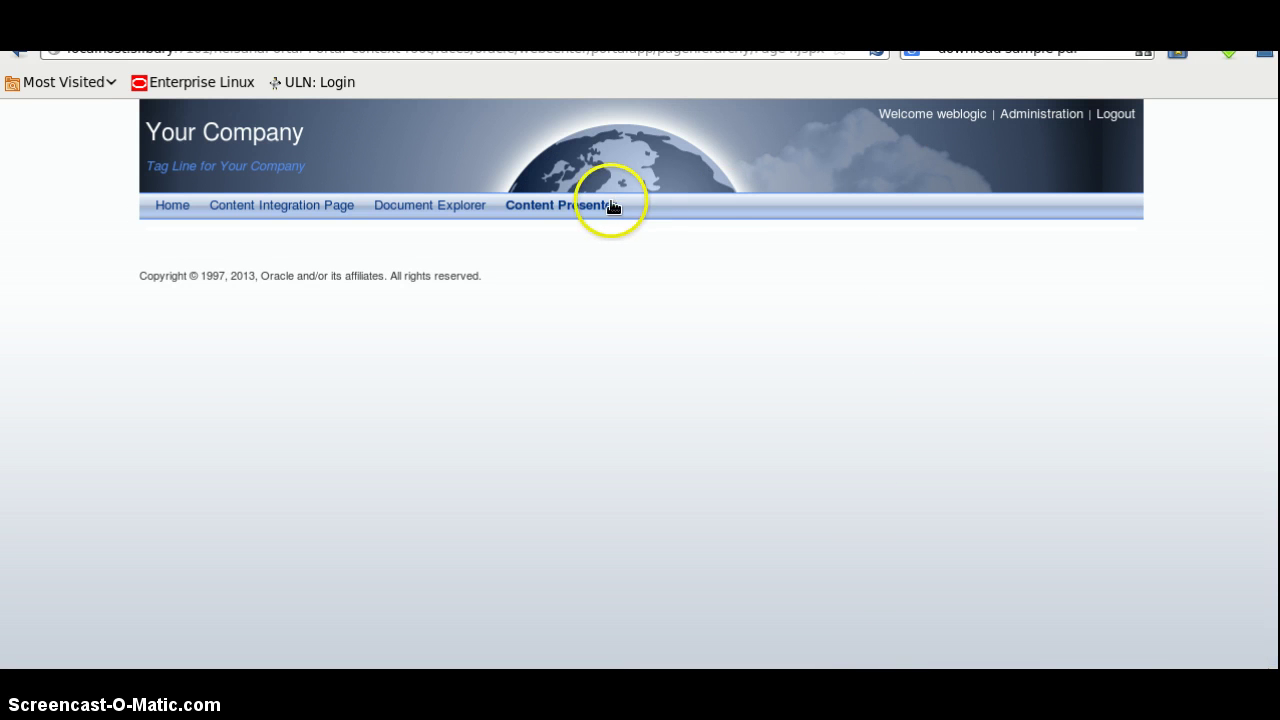
{"action": "left_click", "coordinate": [593, 206]}
{"action": "left_click", "coordinate": [522, 236]}
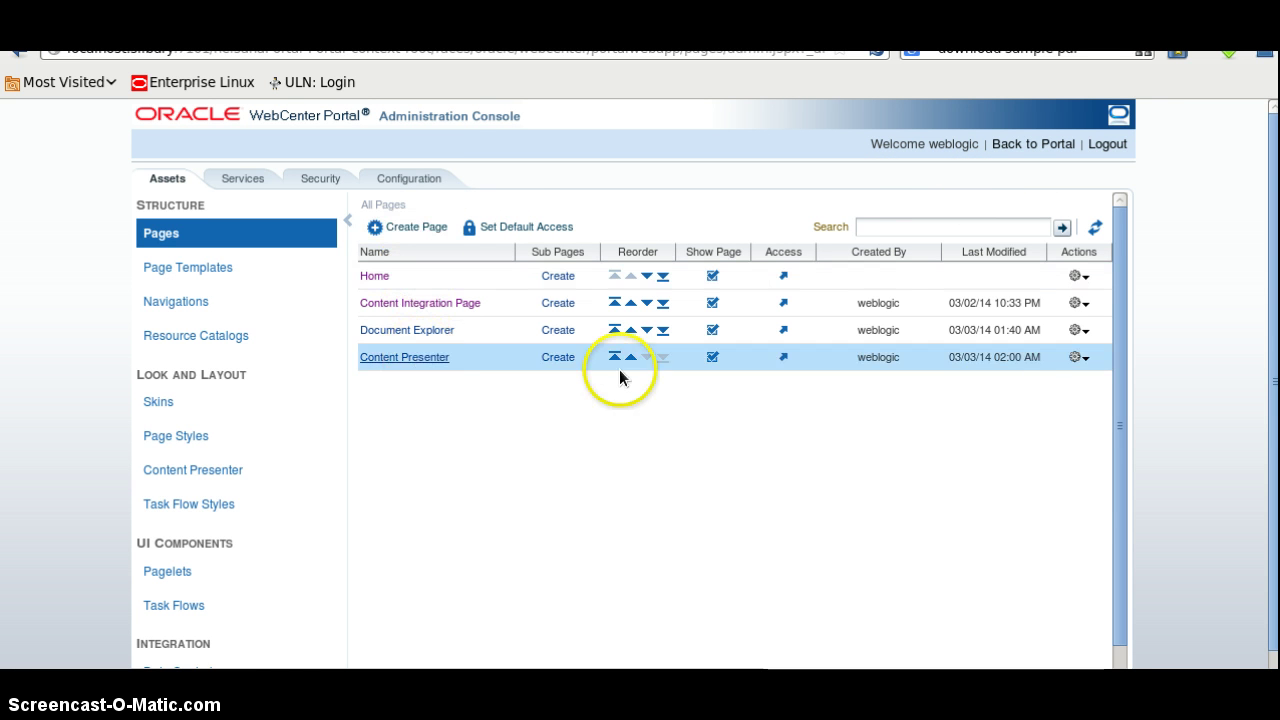
Edit the Content Presenter page again and add a Document List Viewer from the Content Management catalog folder
{"action": "left_click", "coordinate": [1087, 362]}
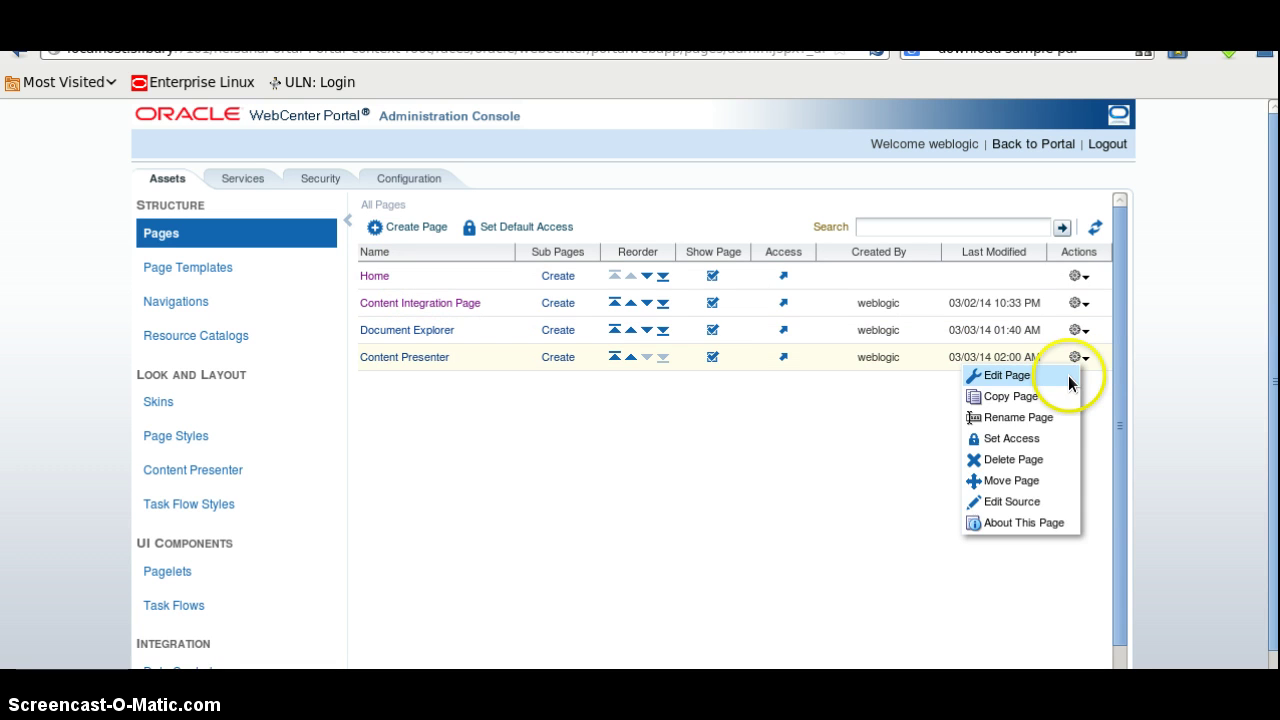
{"action": "left_click", "coordinate": [1062, 379]}
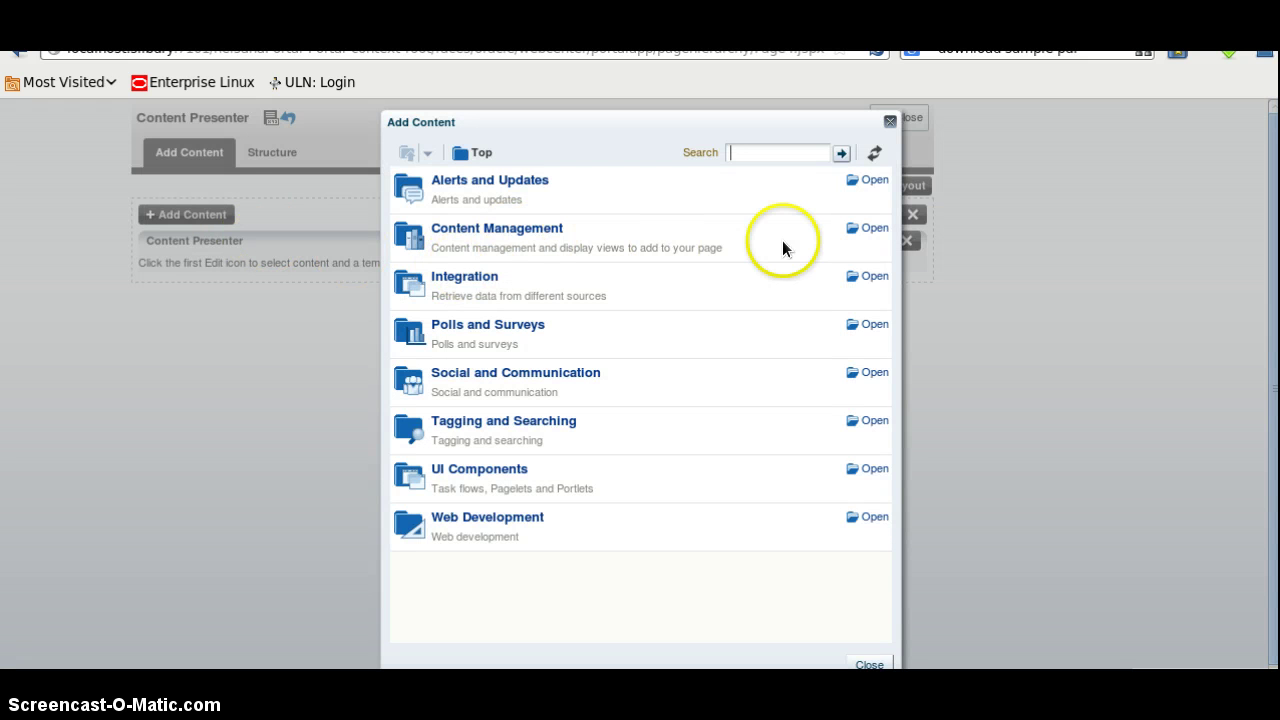
{"action": "left_click", "coordinate": [868, 228]}
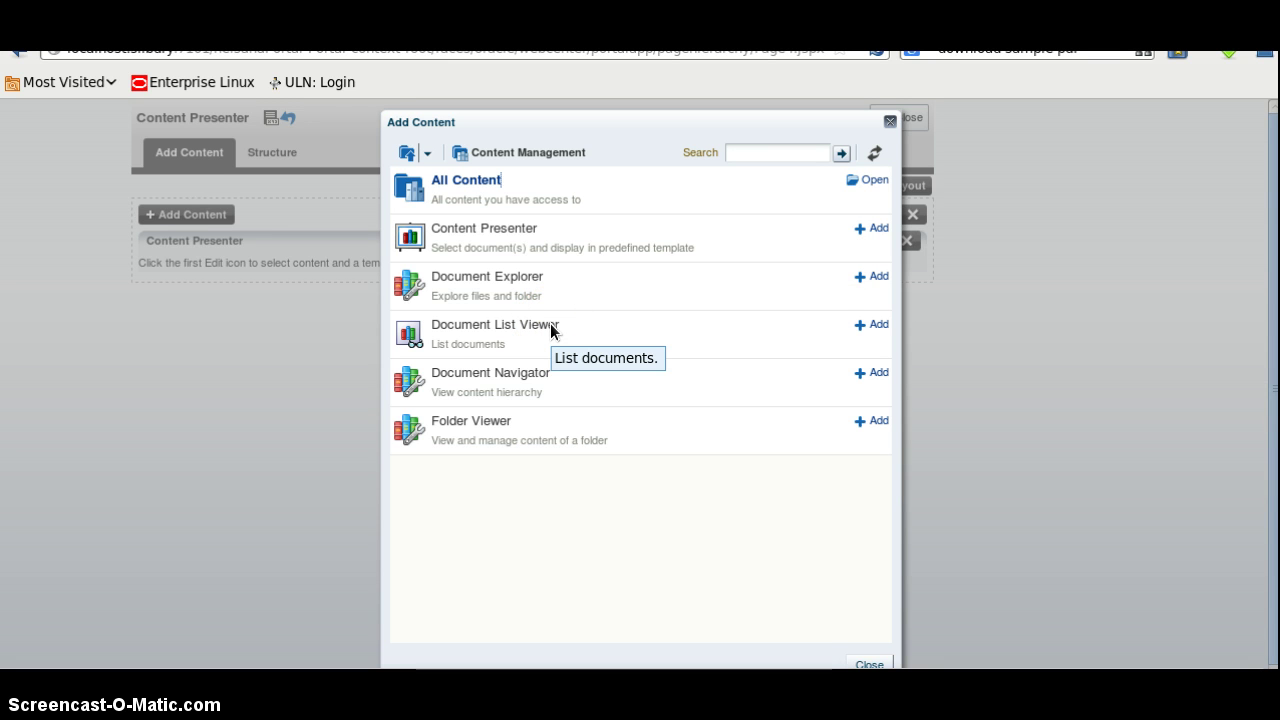
{"action": "left_click", "coordinate": [870, 325]}
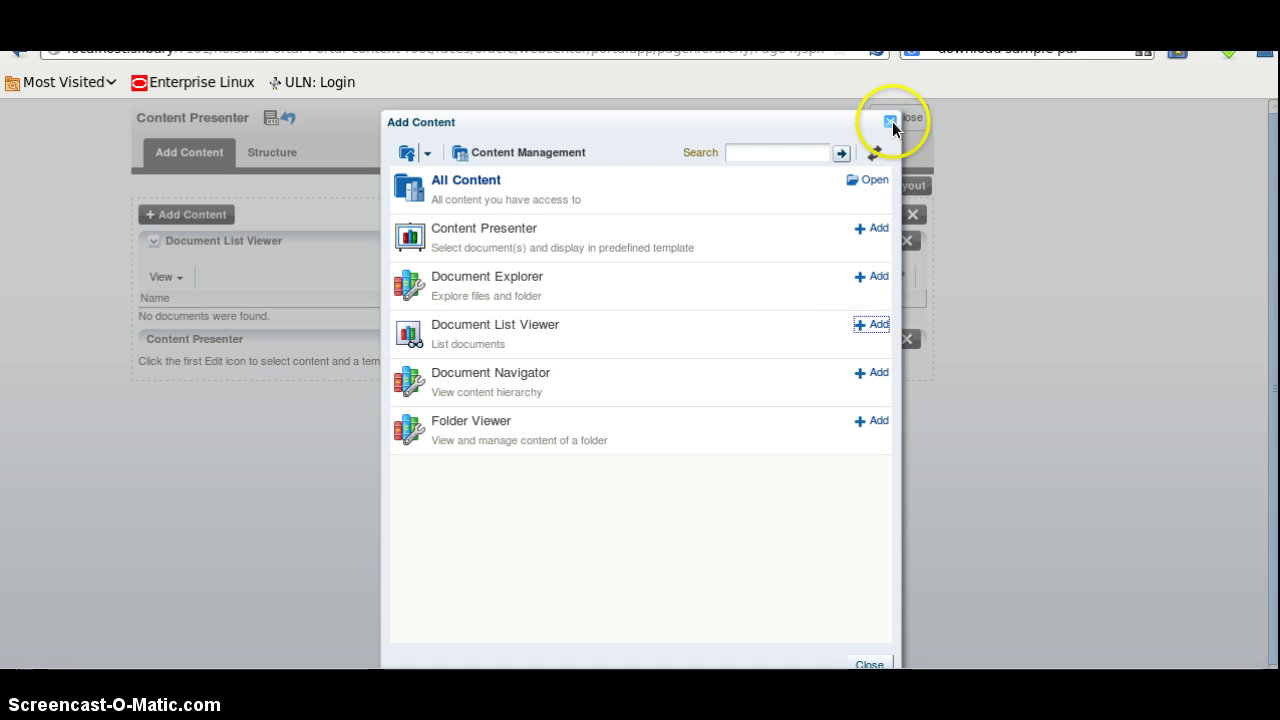
{"action": "left_click", "coordinate": [868, 664]}
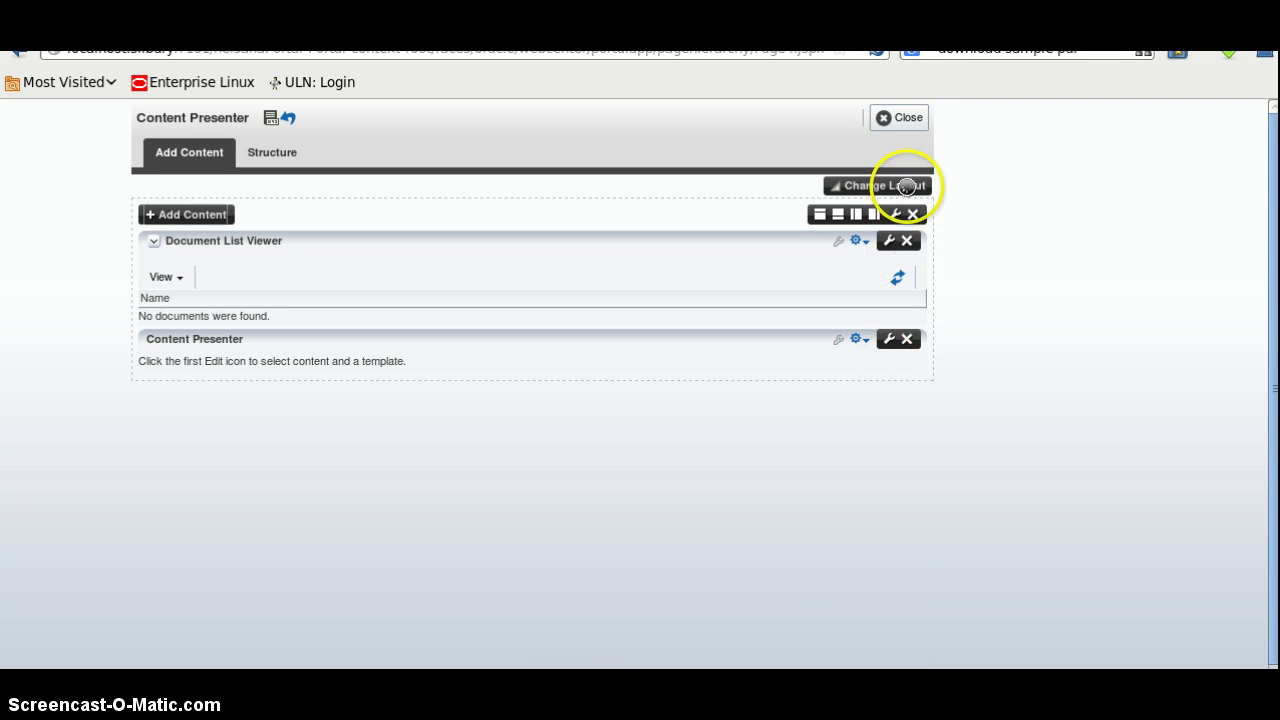
Leave the page editor, show the Description column in the portal's Document List Viewer, and refresh the list
{"action": "left_click", "coordinate": [915, 119]}
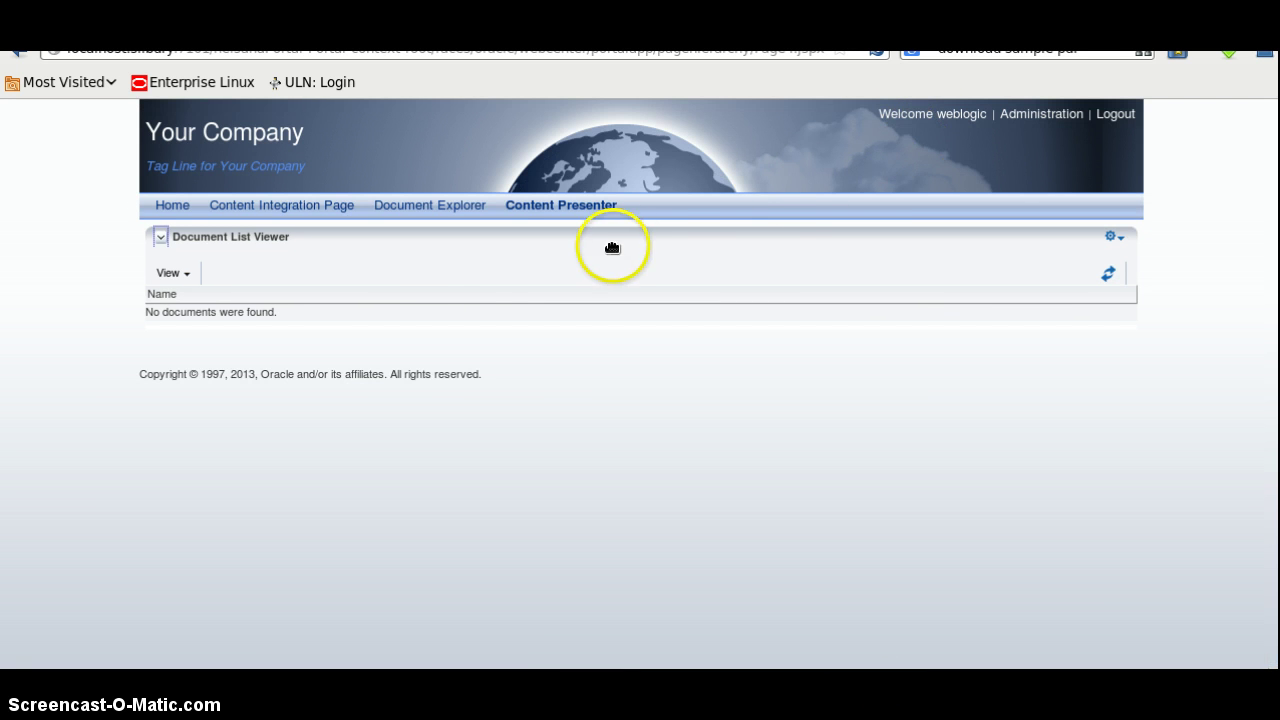
{"action": "left_click", "coordinate": [186, 286]}
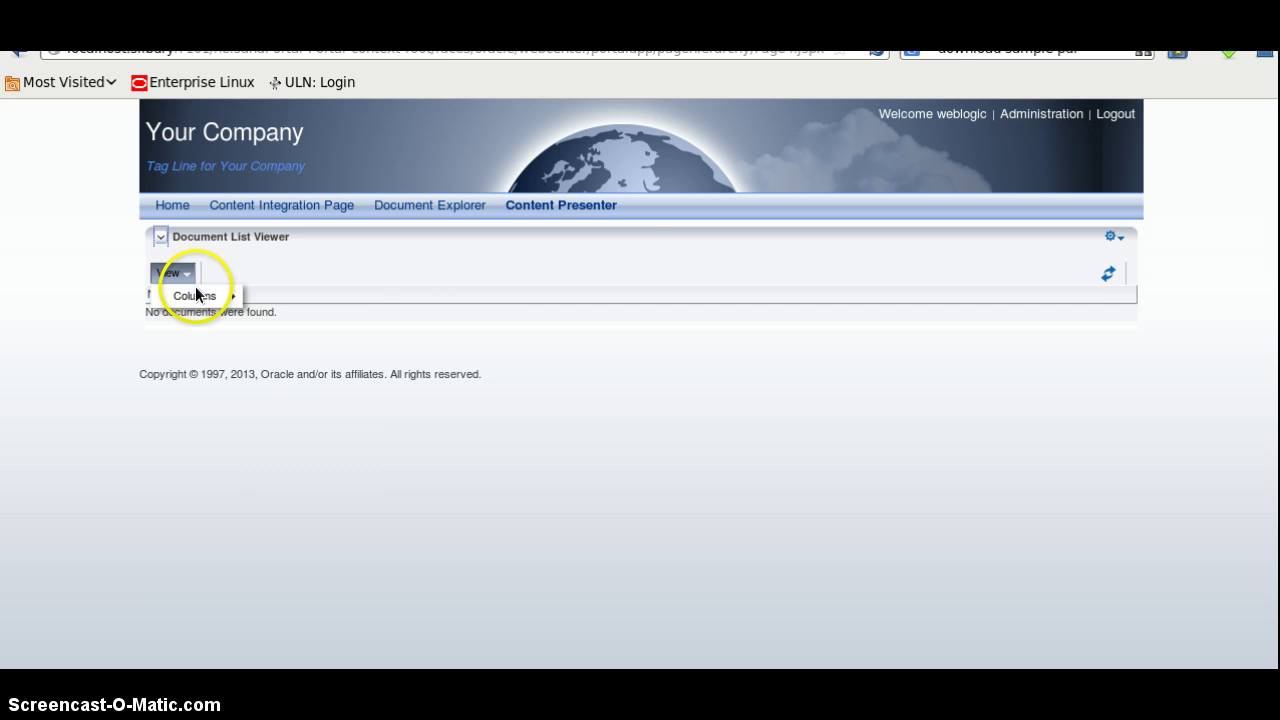
{"action": "mouse_move", "coordinate": [198, 297]}
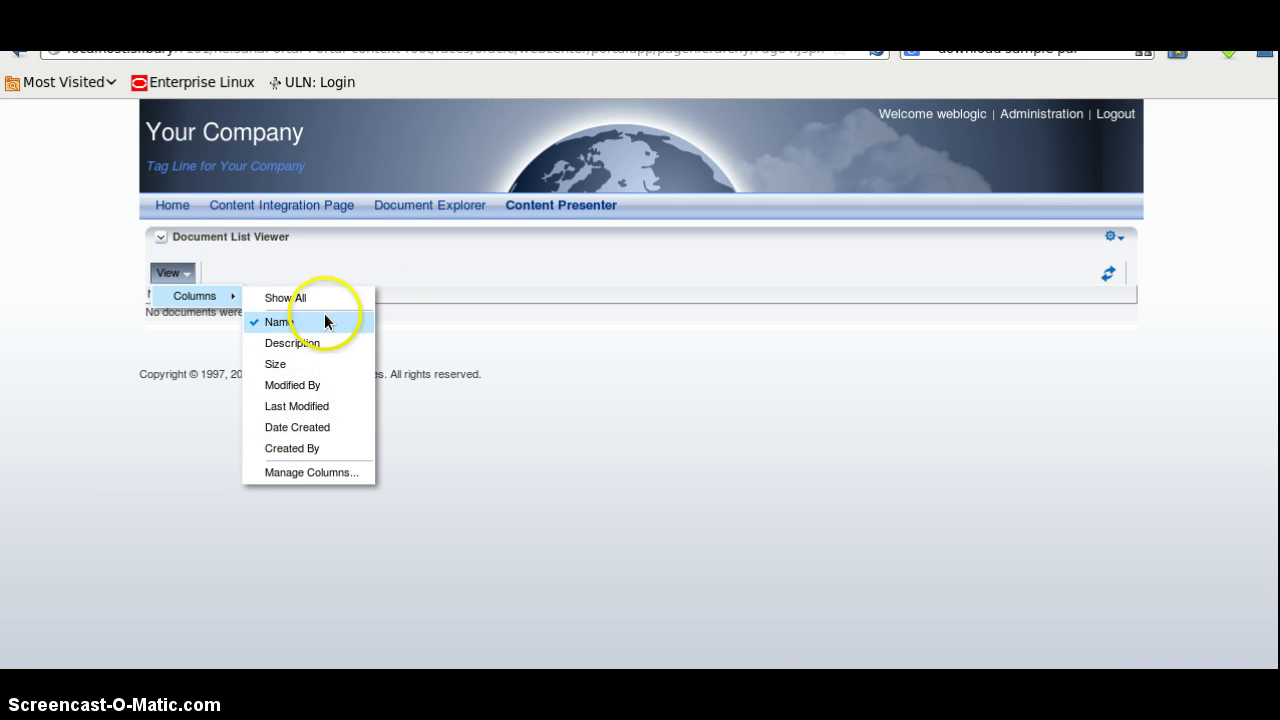
{"action": "left_click", "coordinate": [297, 343]}
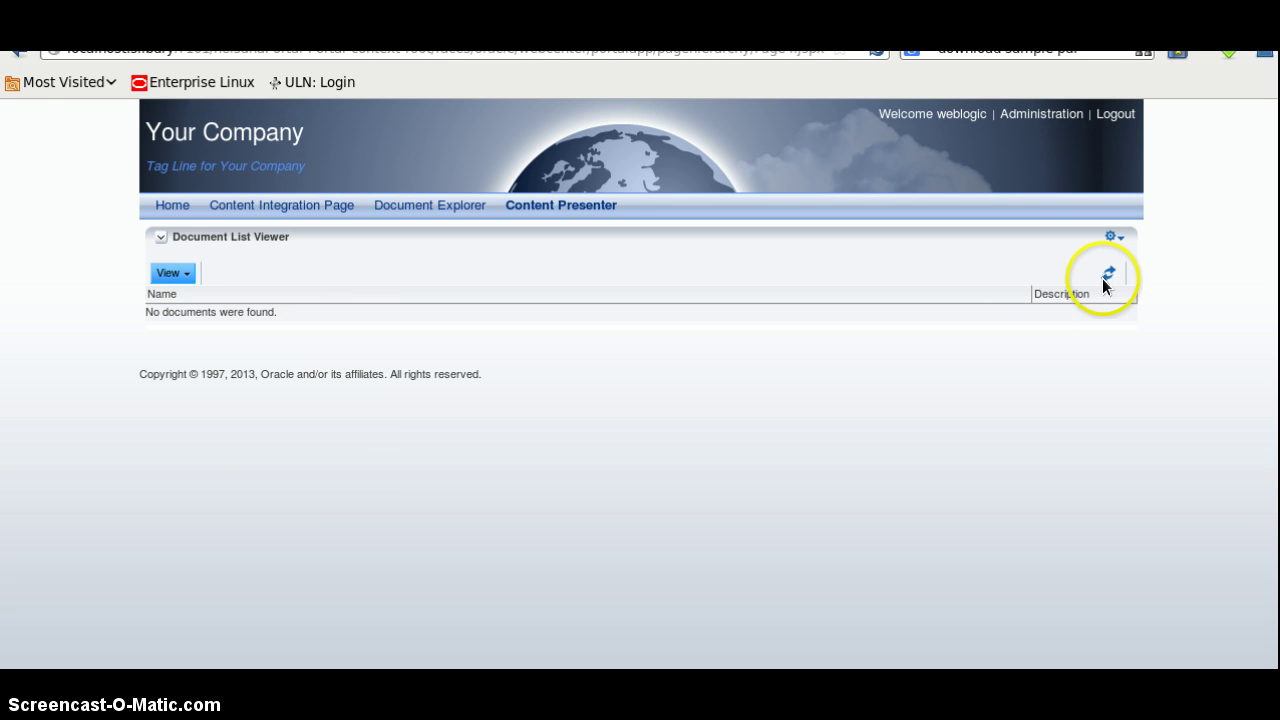
{"action": "left_click", "coordinate": [1108, 274]}
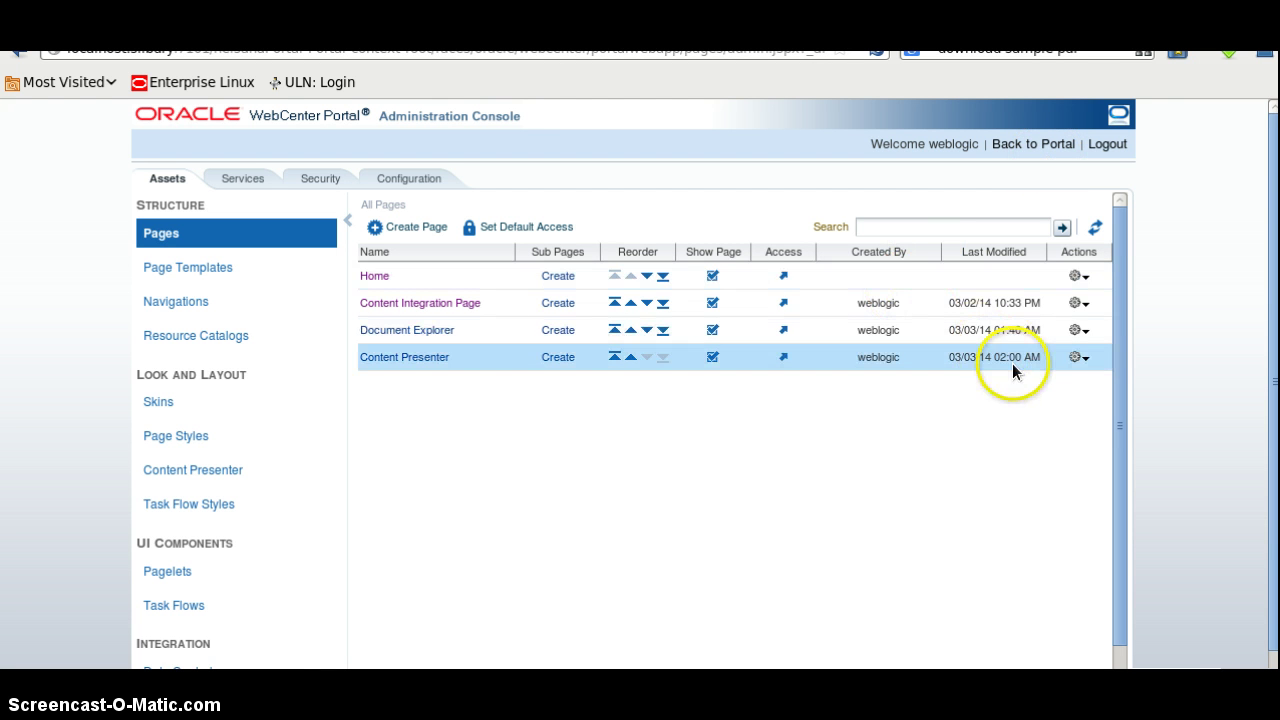
Edit the Content Presenter page again and configure the Content Presenter component's content source as Single Content Item
{"action": "left_click", "coordinate": [1085, 358]}
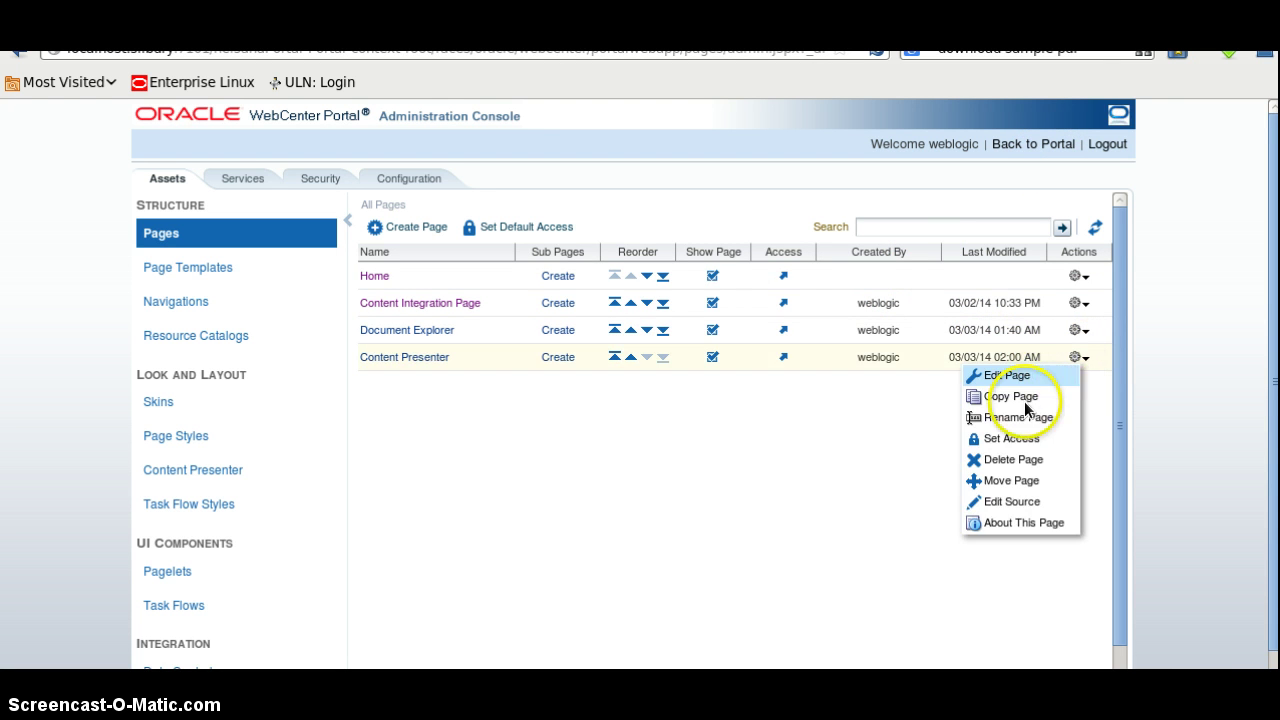
{"action": "left_click", "coordinate": [1015, 410]}
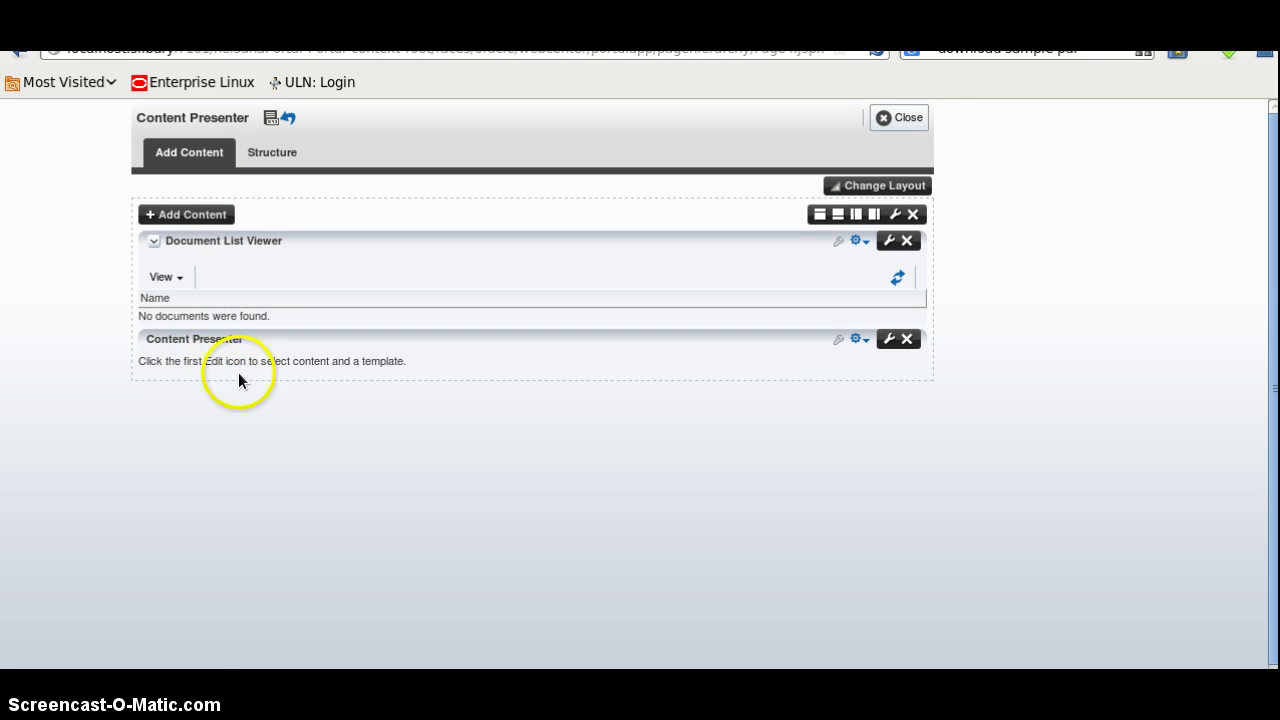
{"action": "left_click", "coordinate": [840, 341]}
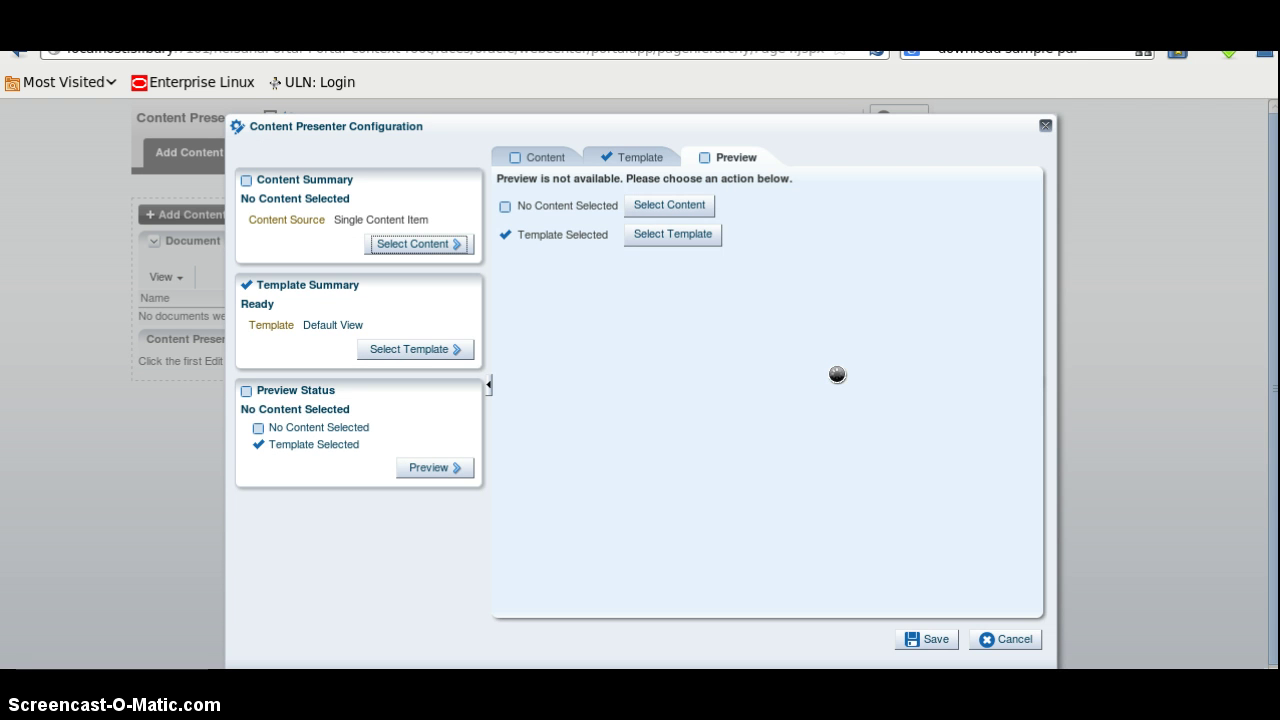
{"action": "left_click", "coordinate": [422, 206]}
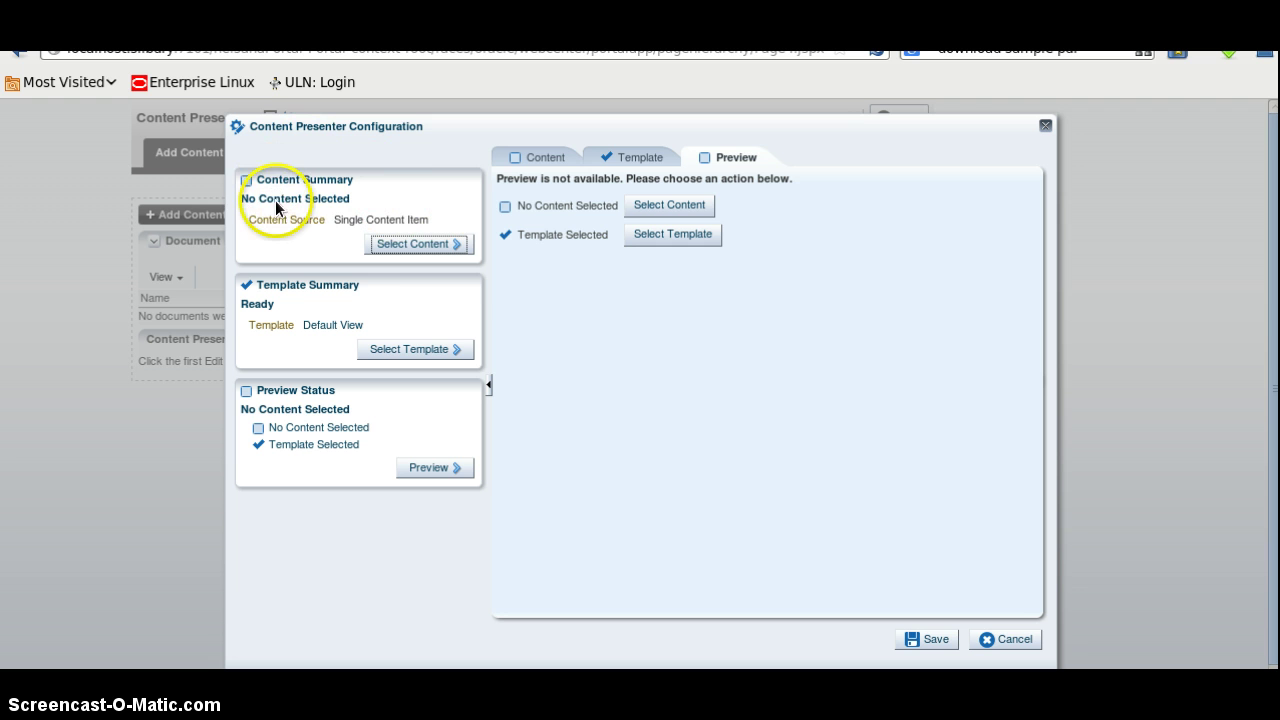
{"action": "left_click", "coordinate": [378, 239]}
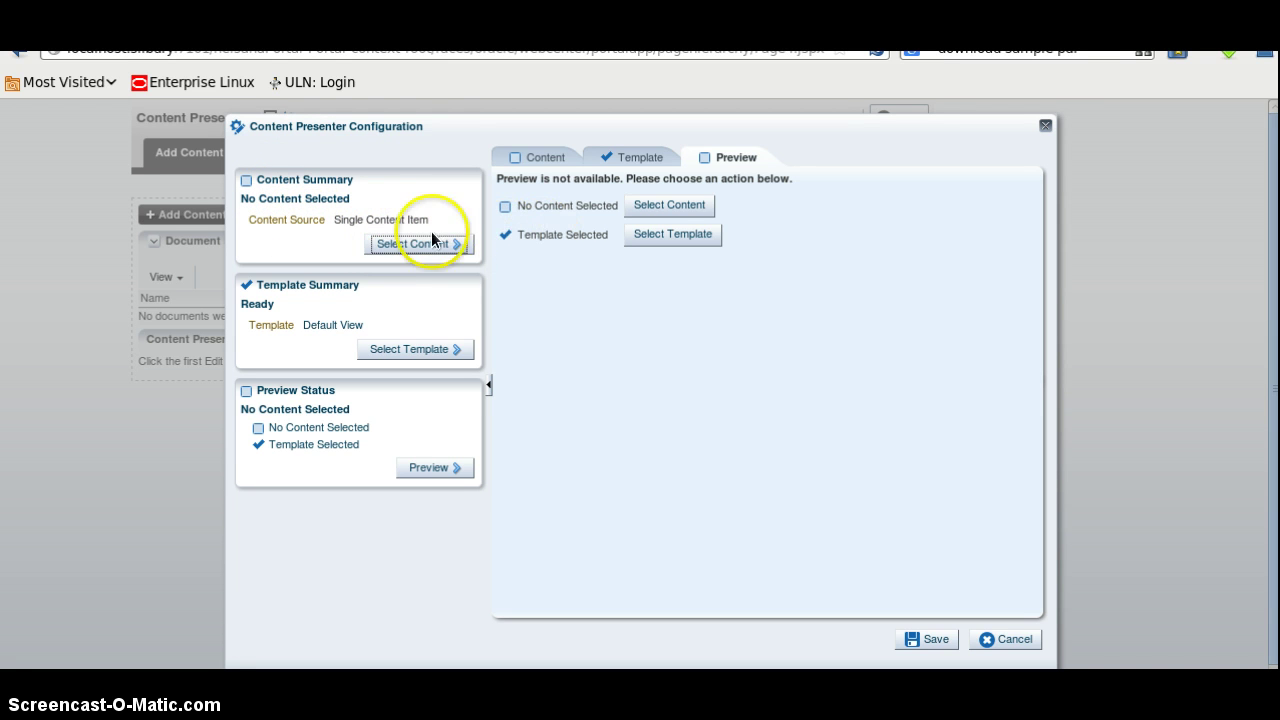
{"action": "left_click", "coordinate": [405, 247]}
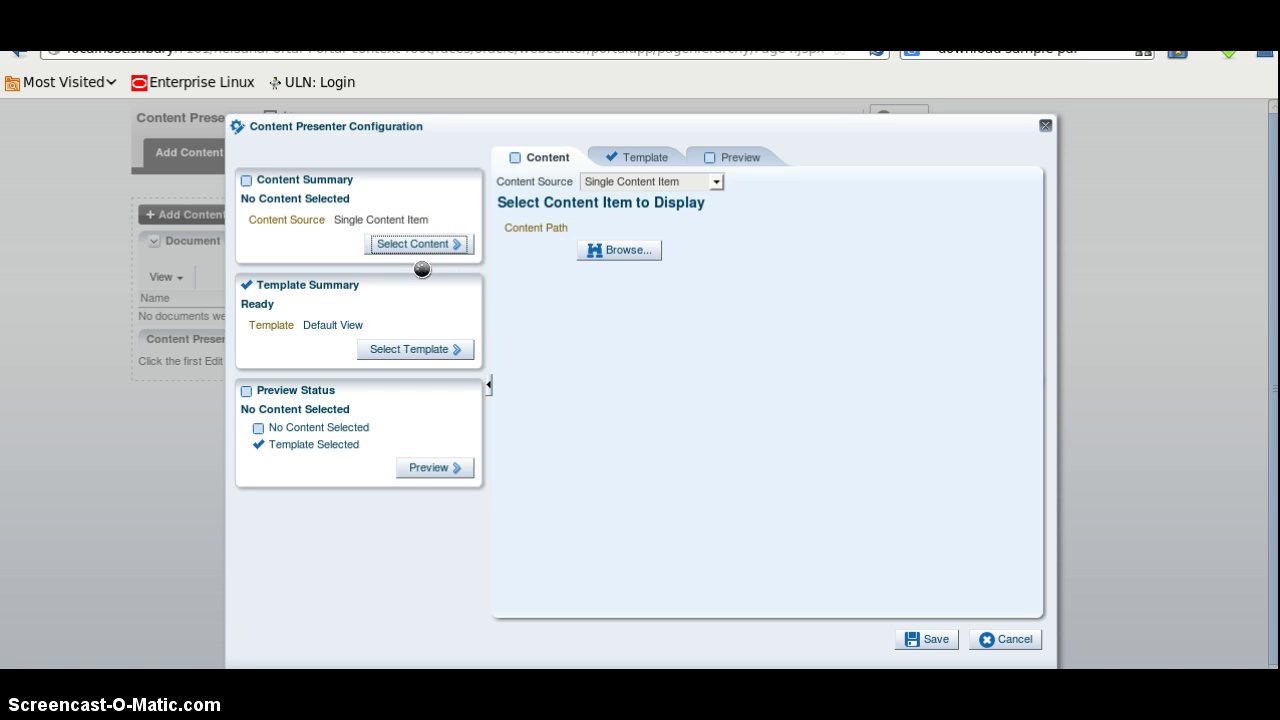
{"action": "left_click", "coordinate": [714, 181]}
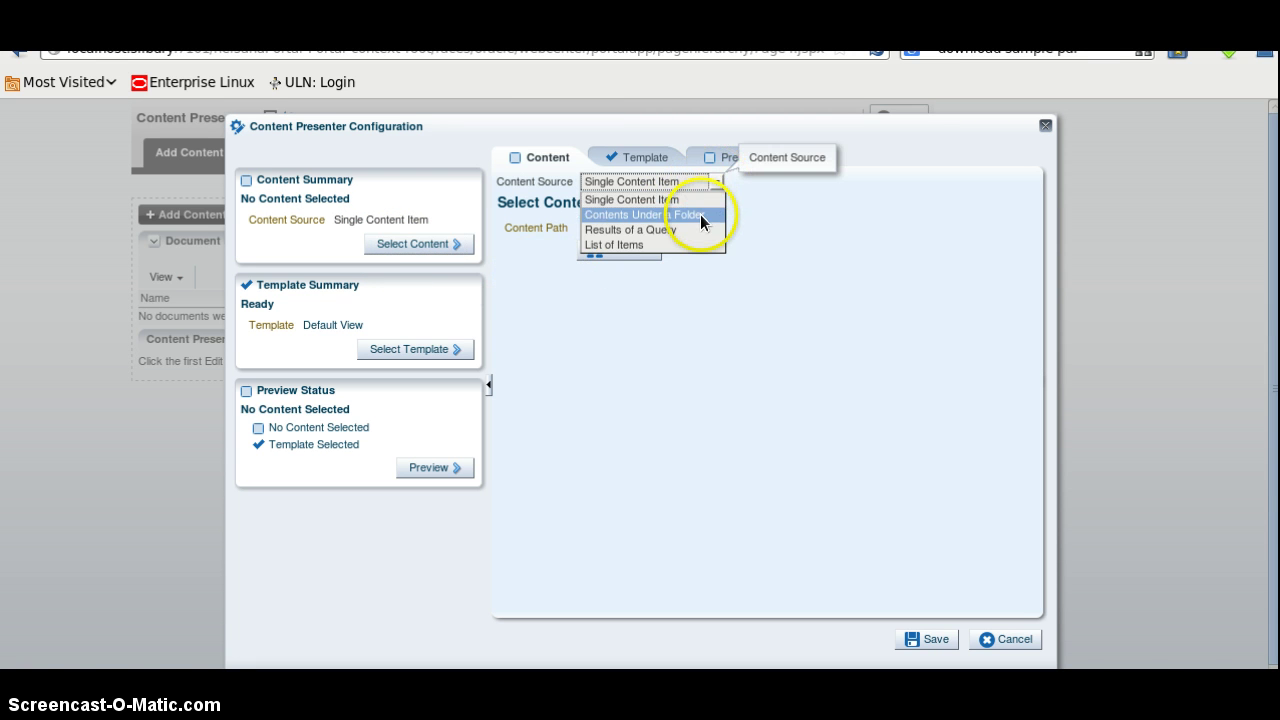
{"action": "left_click", "coordinate": [692, 199]}
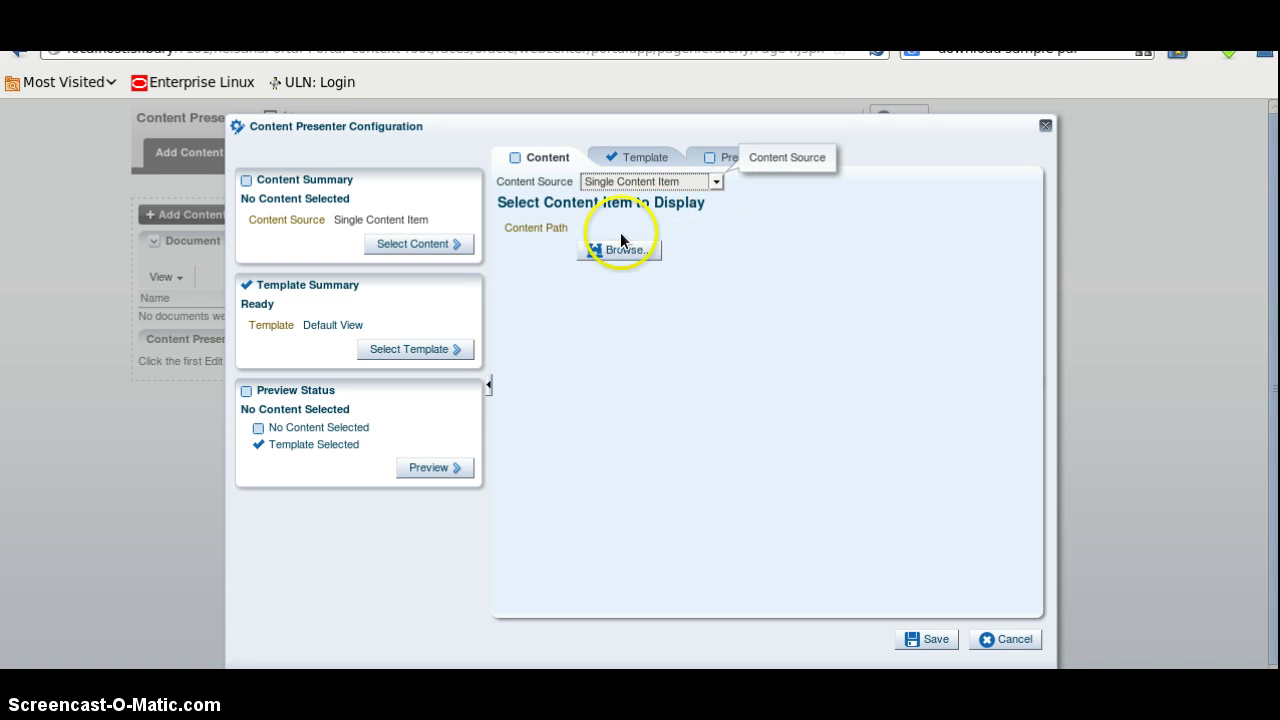
Select Upload file.tmp from Contribution Folders/Content Folder for Demo as the Content Presenter's item and save its configuration
{"action": "left_click", "coordinate": [616, 250]}
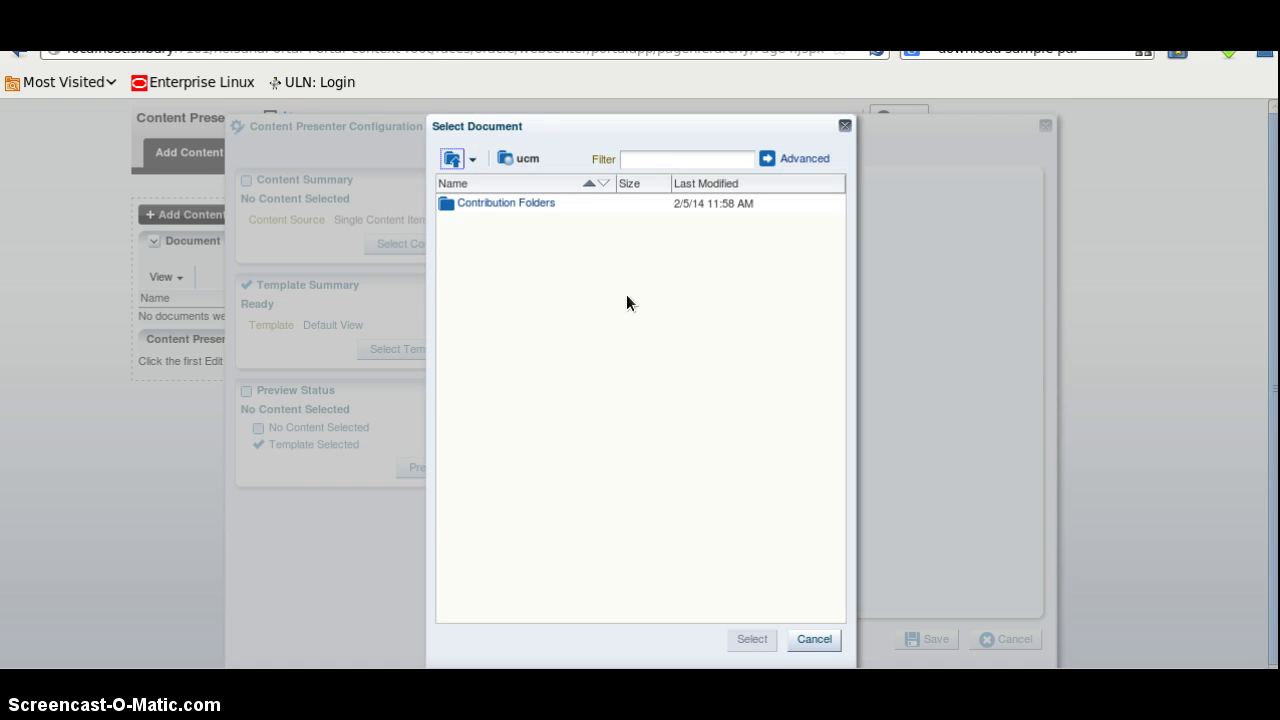
{"action": "left_click", "coordinate": [505, 204]}
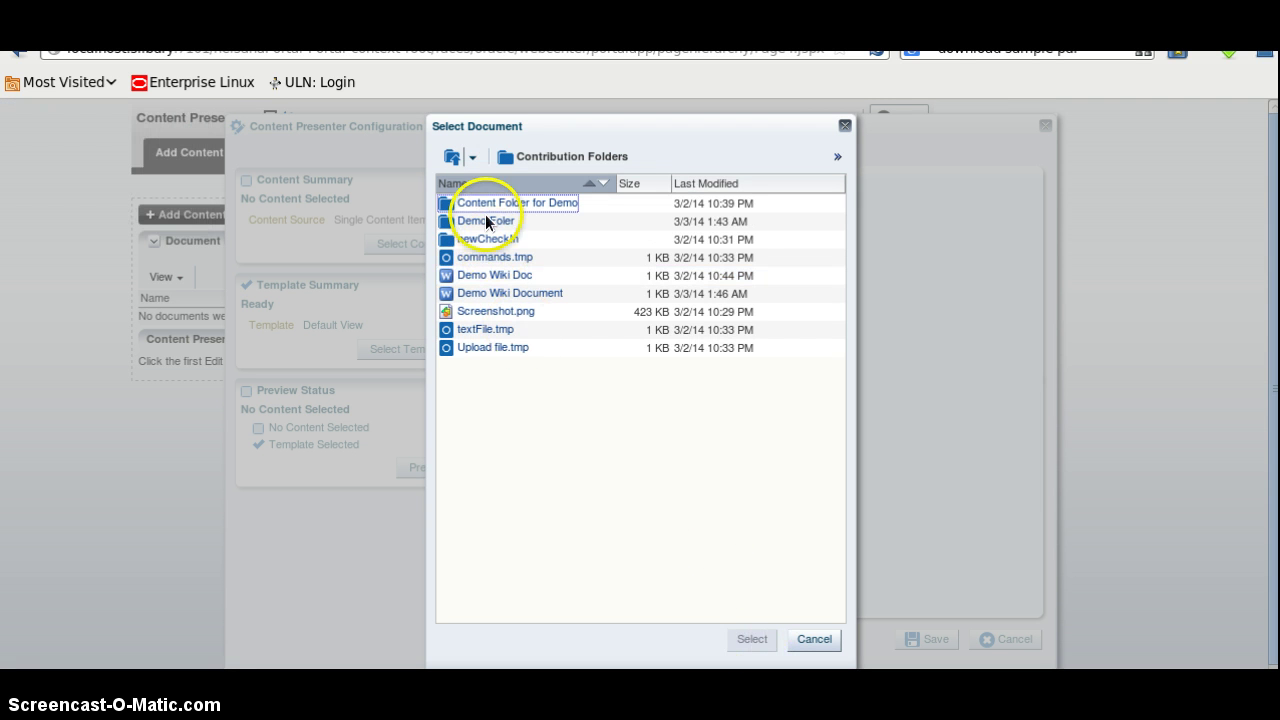
{"action": "left_click", "coordinate": [486, 205]}
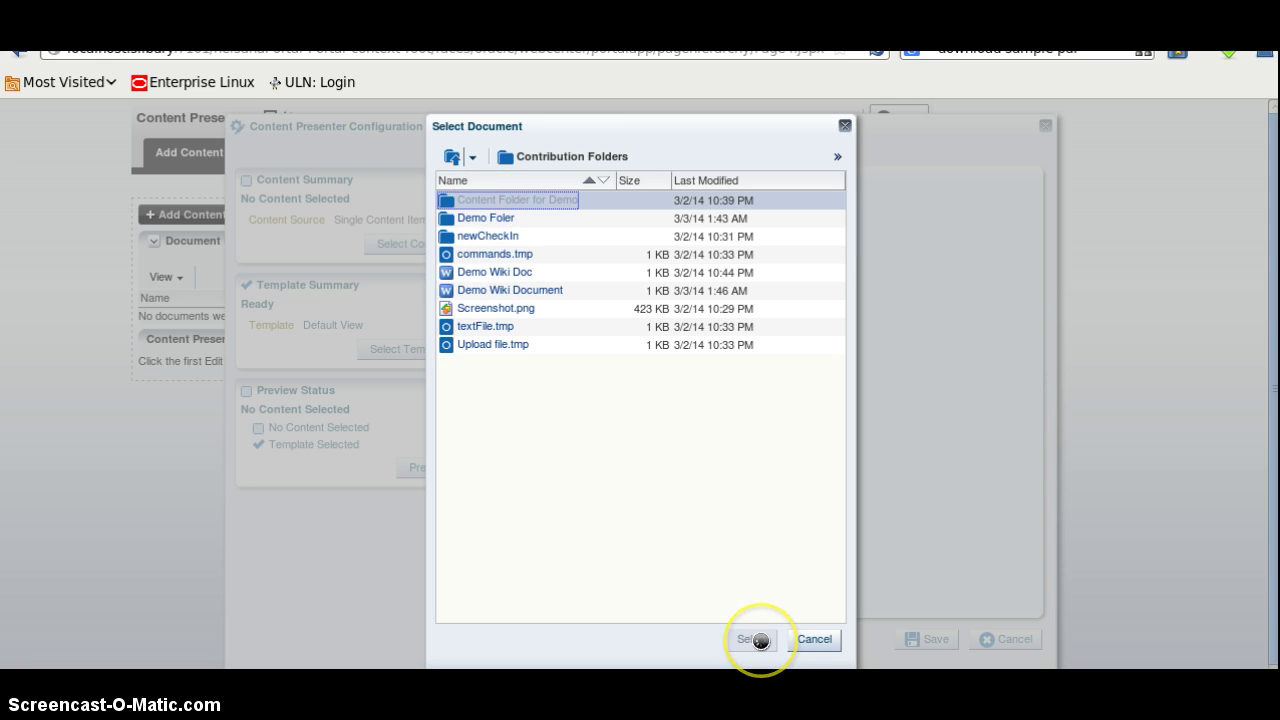
{"action": "left_click", "coordinate": [760, 640]}
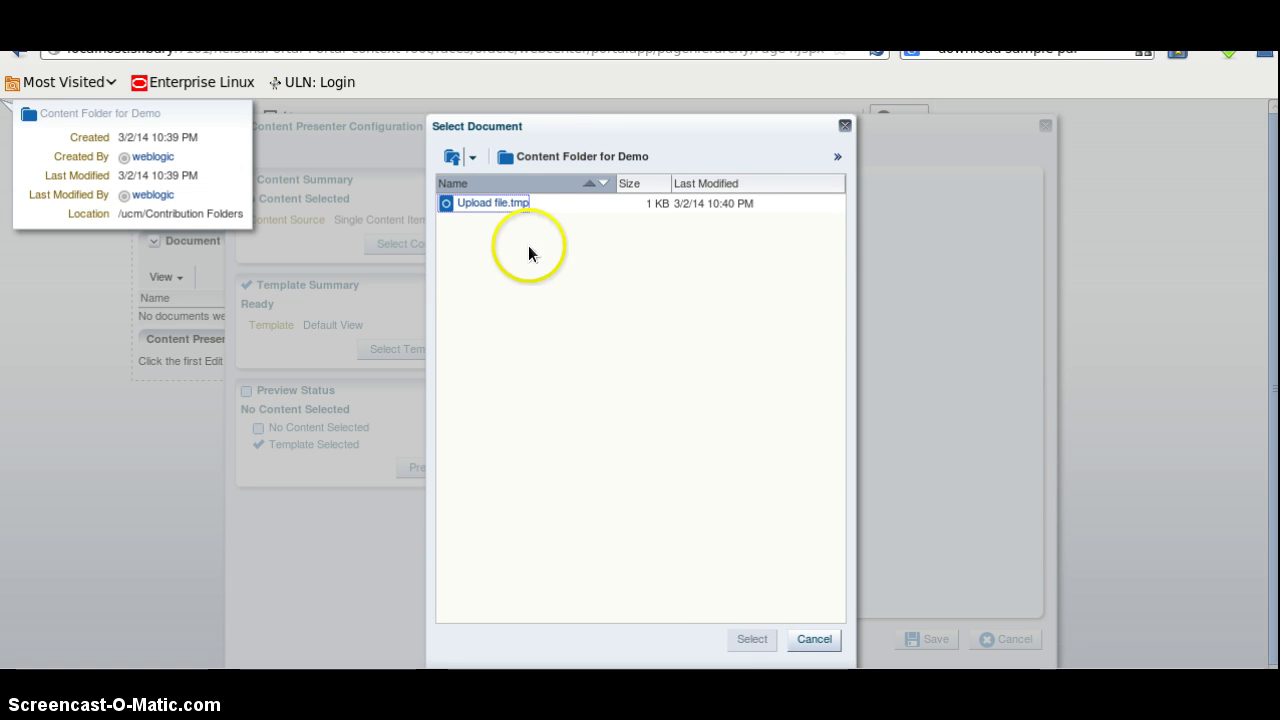
{"action": "left_click", "coordinate": [509, 206]}
{"action": "left_click", "coordinate": [762, 640]}
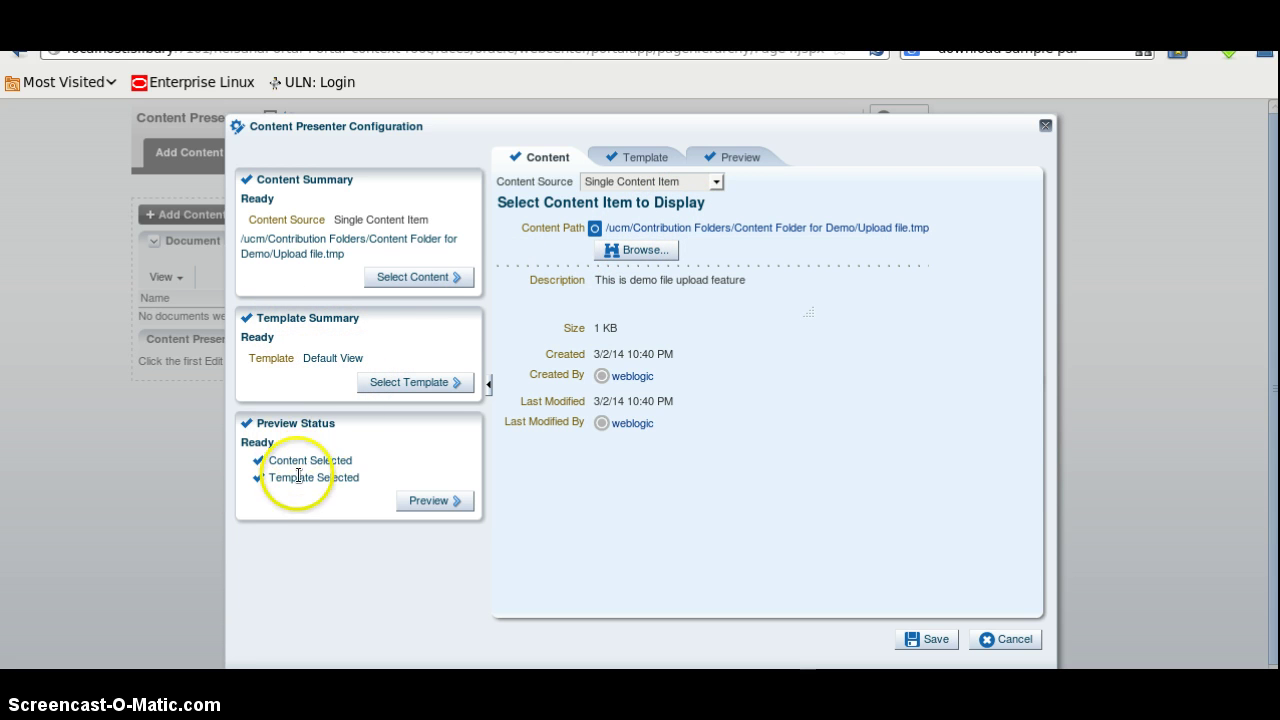
{"action": "left_click", "coordinate": [915, 645]}
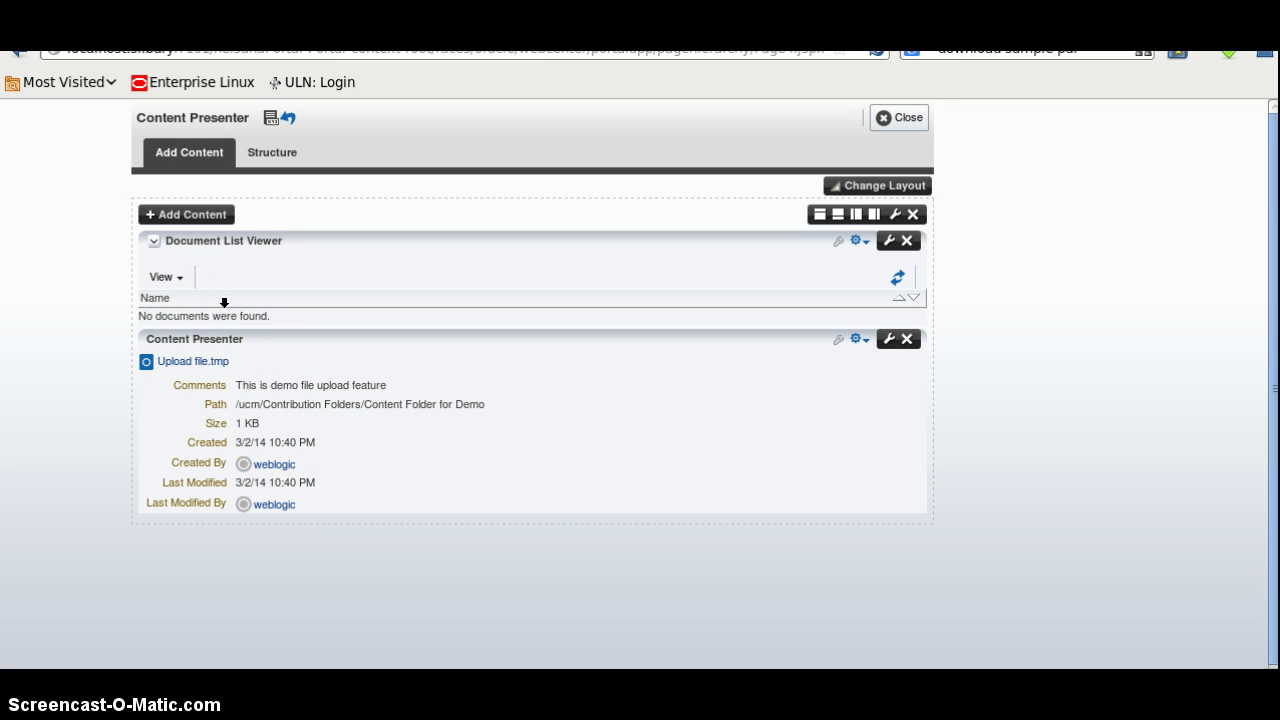
Configure the Document List Viewer and try to choose Demo Foler under Contribution Folders as its source folder
{"action": "left_click", "coordinate": [841, 243]}
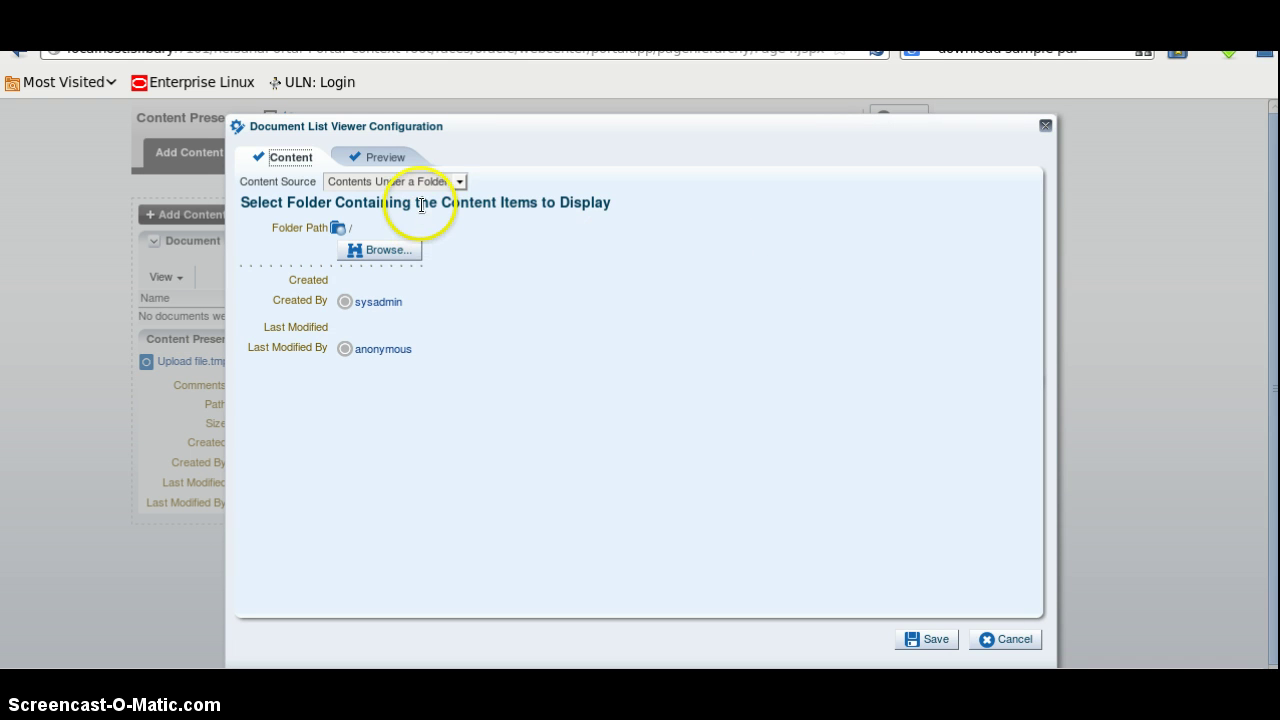
{"action": "left_click", "coordinate": [403, 252]}
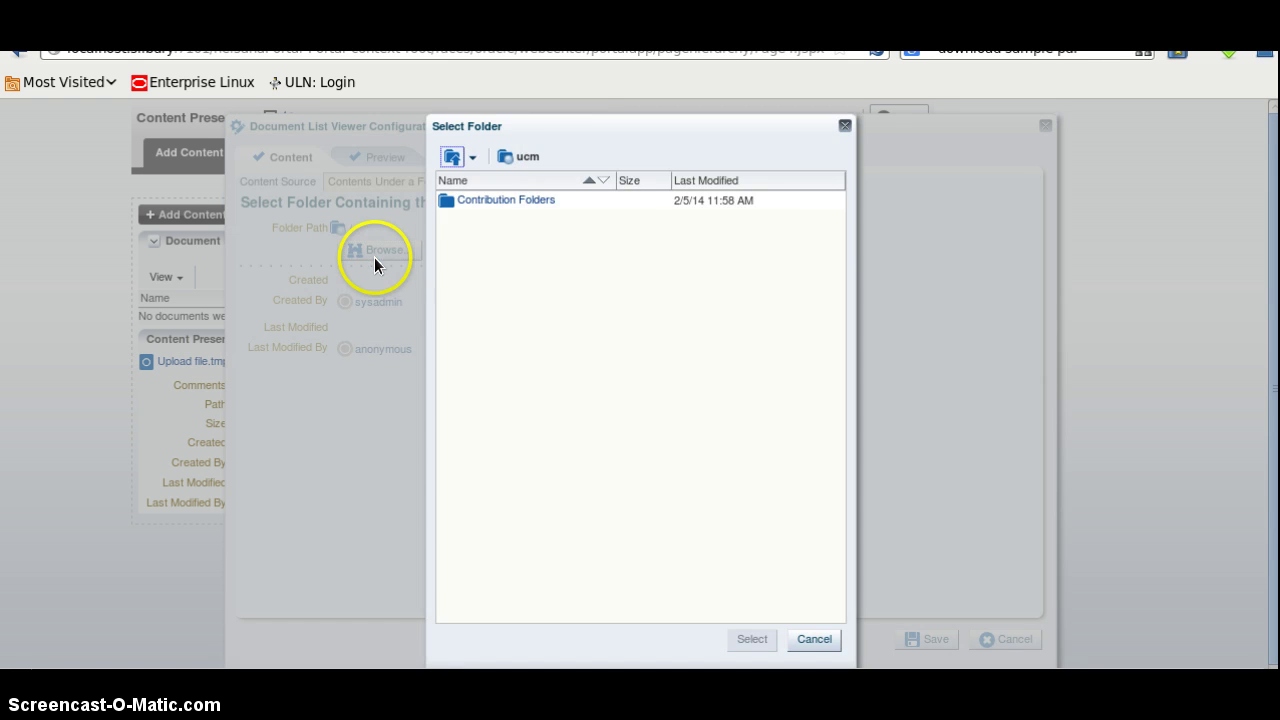
{"action": "left_click", "coordinate": [500, 200]}
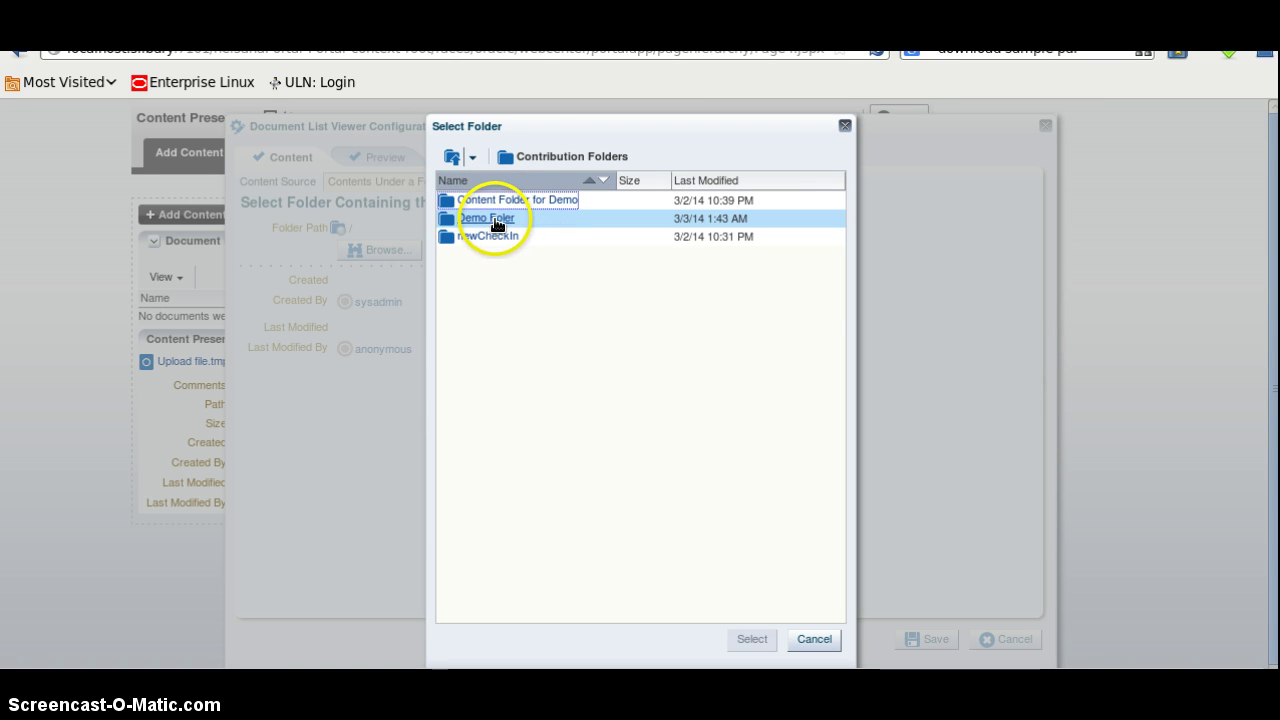
{"action": "left_click", "coordinate": [494, 218]}
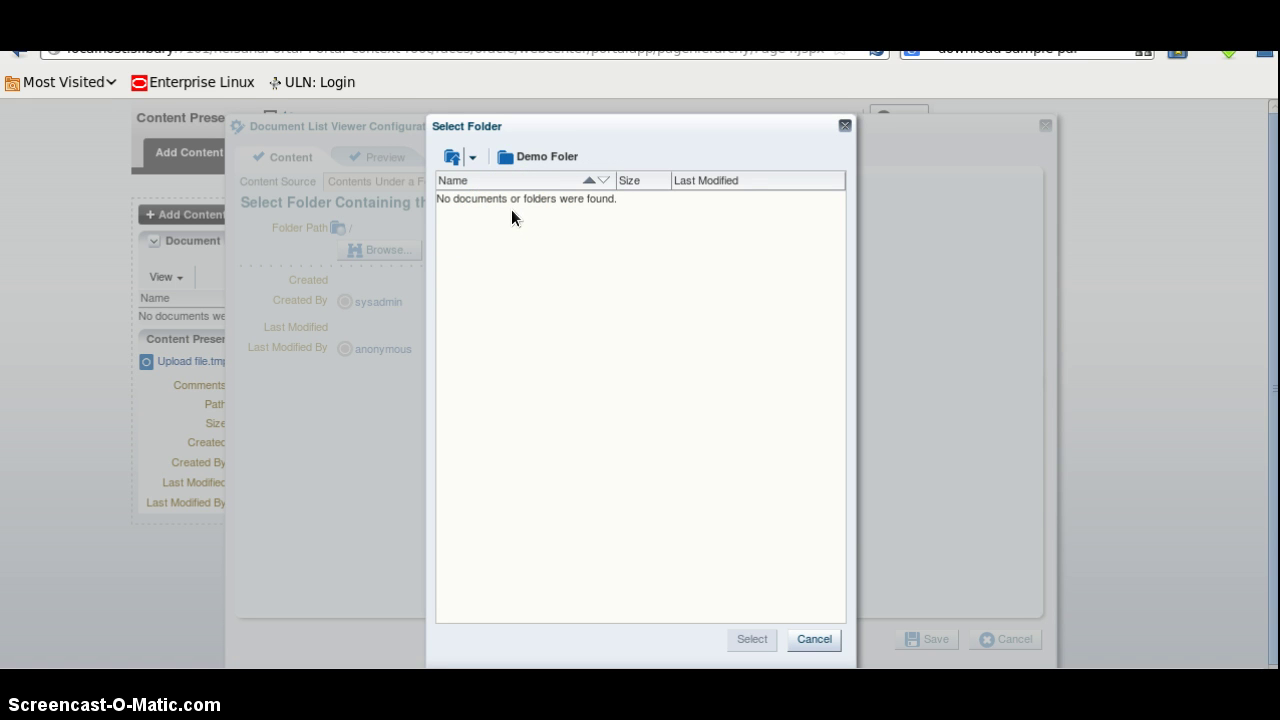
{"action": "left_click", "coordinate": [452, 157]}
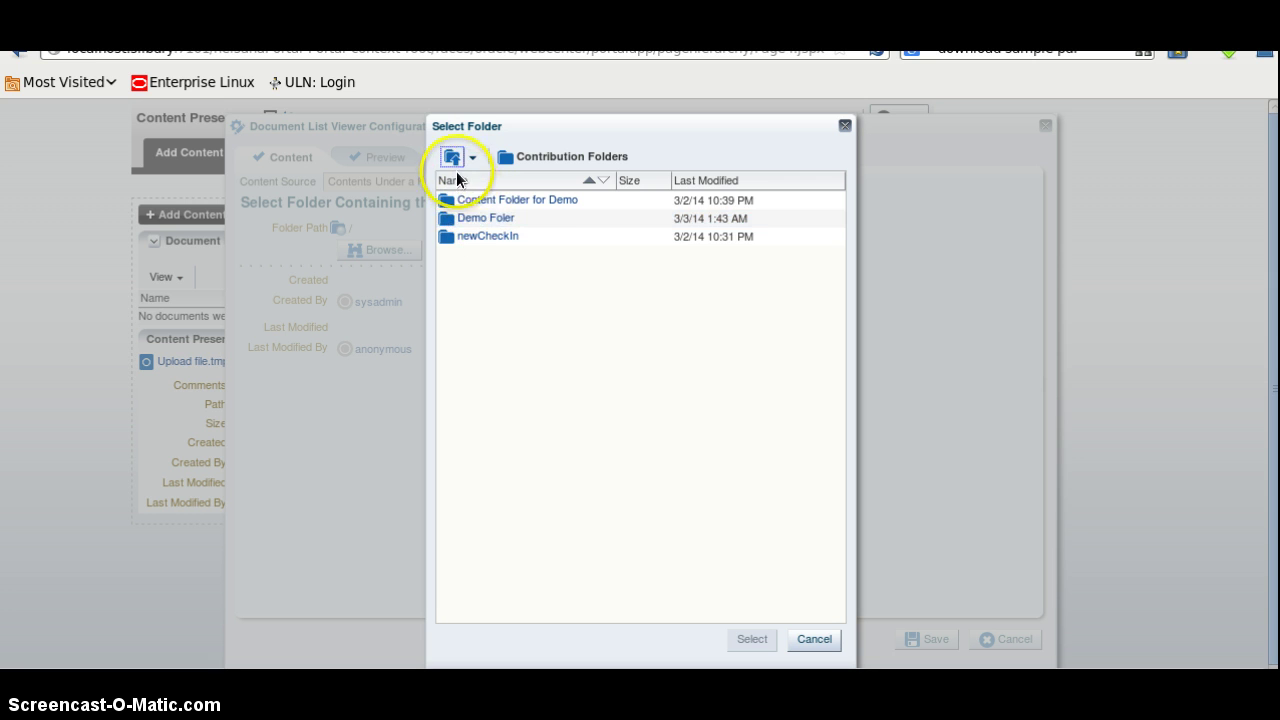
{"action": "left_click", "coordinate": [490, 216]}
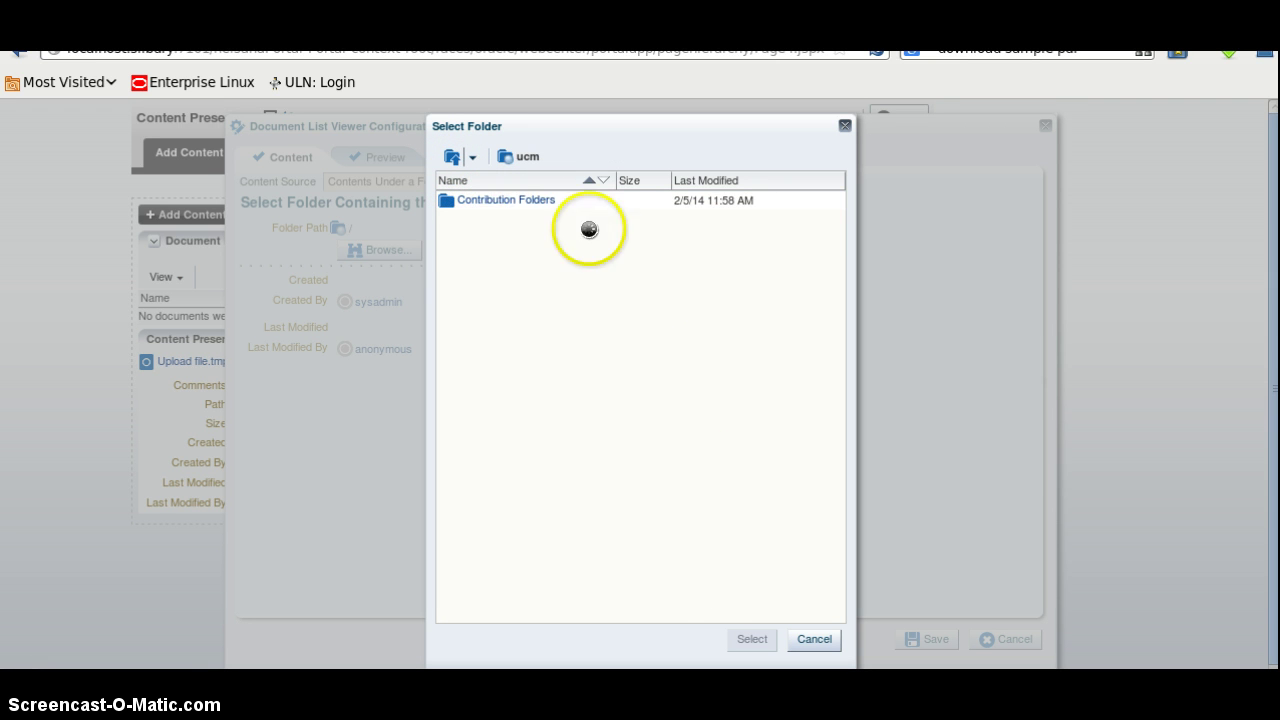
Try to choose Content Folder for Demo as the Document List Viewer's source folder, dismiss the folder selection, and save the configuration
{"action": "left_click", "coordinate": [552, 200]}
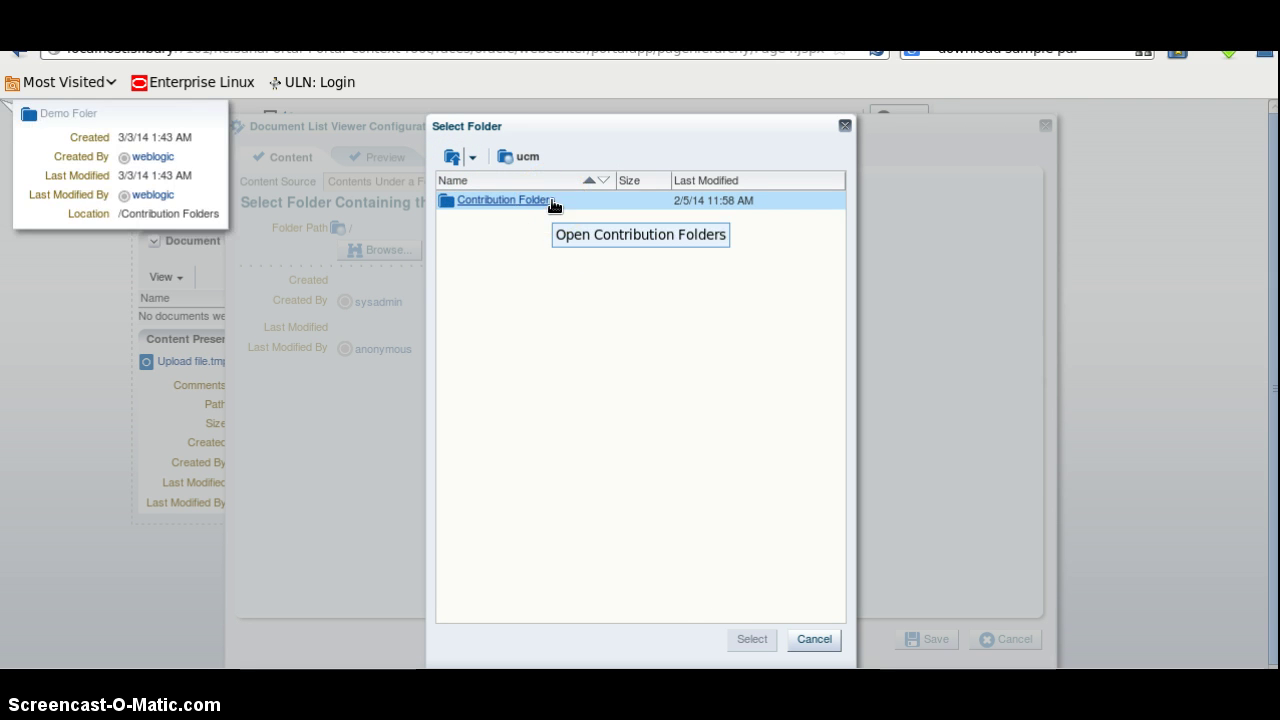
{"action": "left_click", "coordinate": [757, 640]}
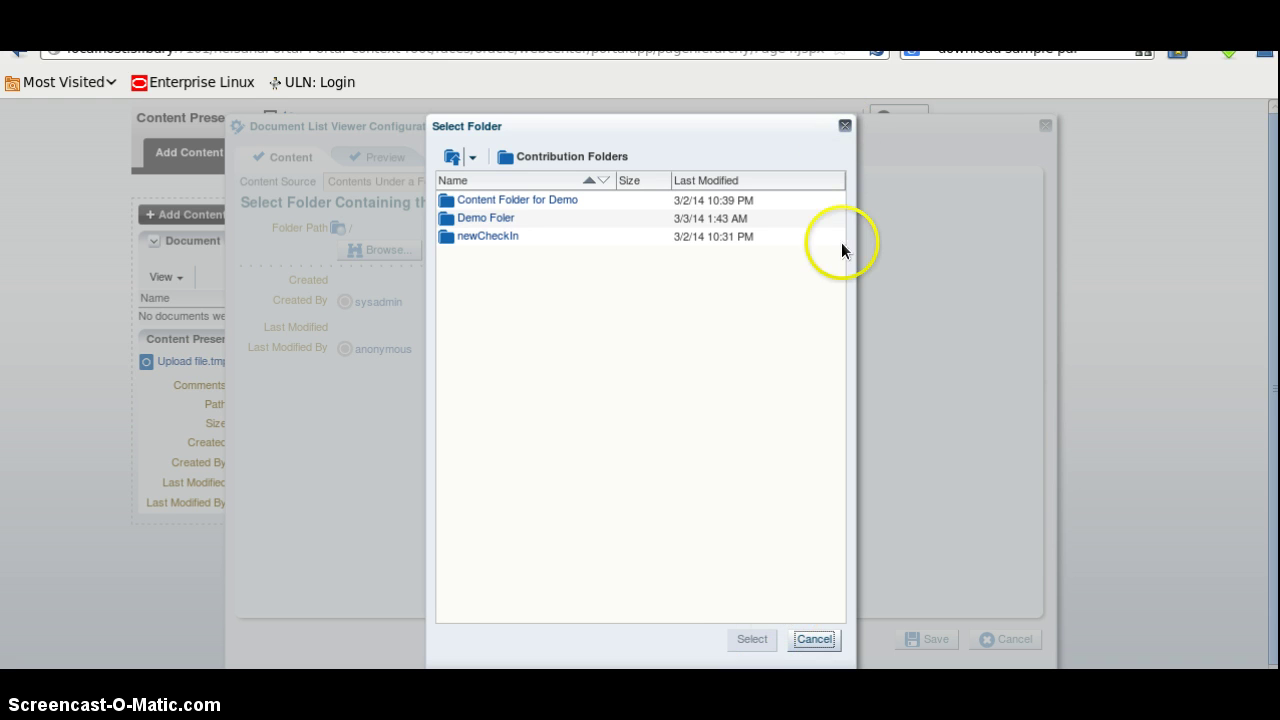
{"action": "left_click", "coordinate": [530, 199]}
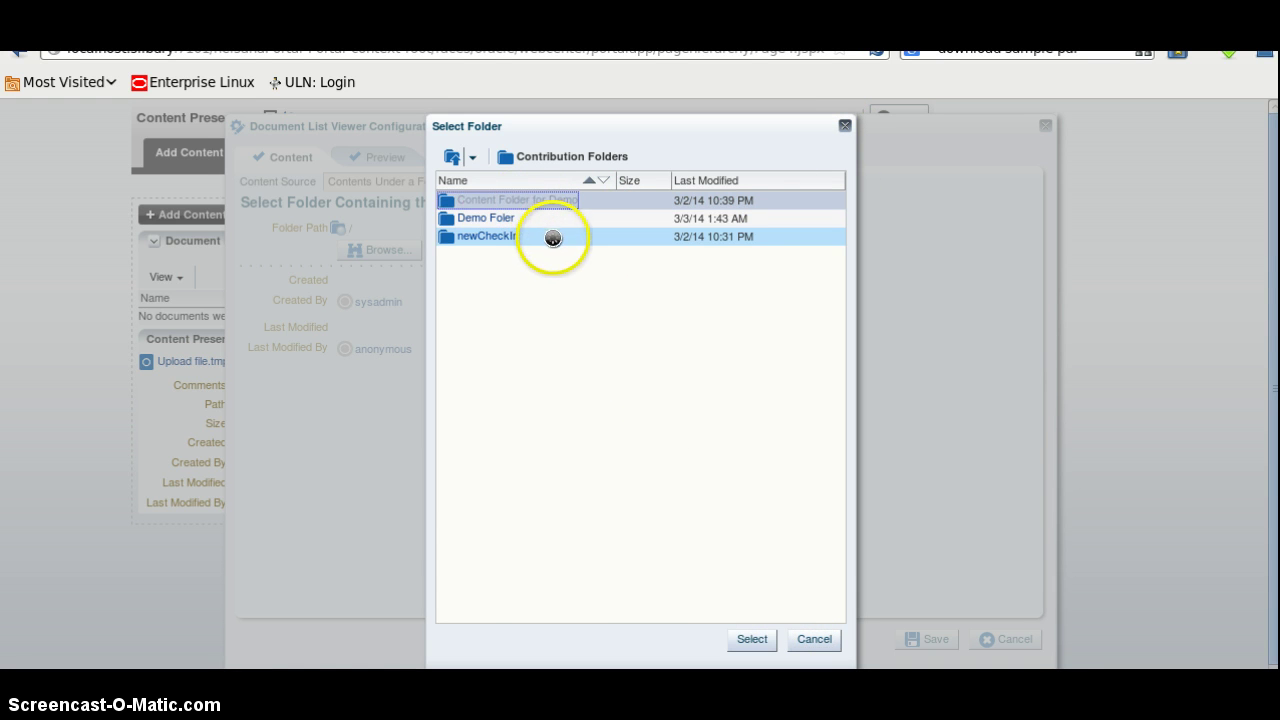
{"action": "left_click", "coordinate": [760, 635]}
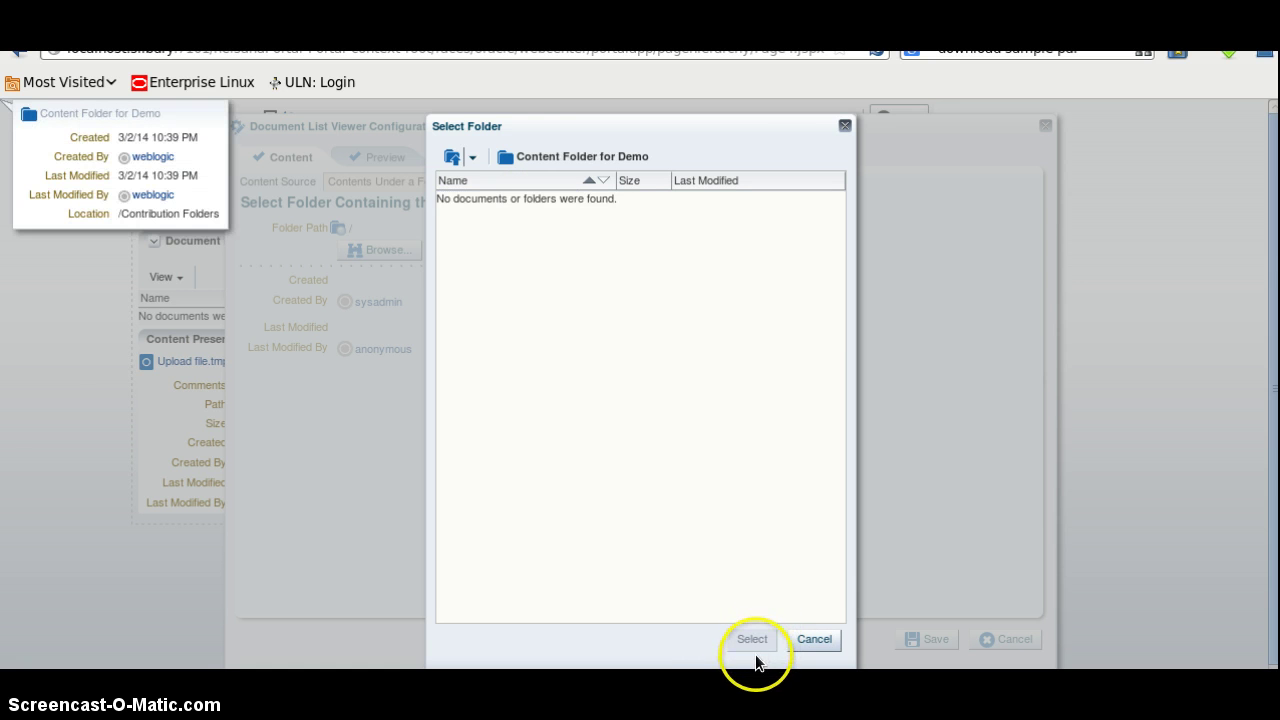
{"action": "left_click", "coordinate": [843, 126]}
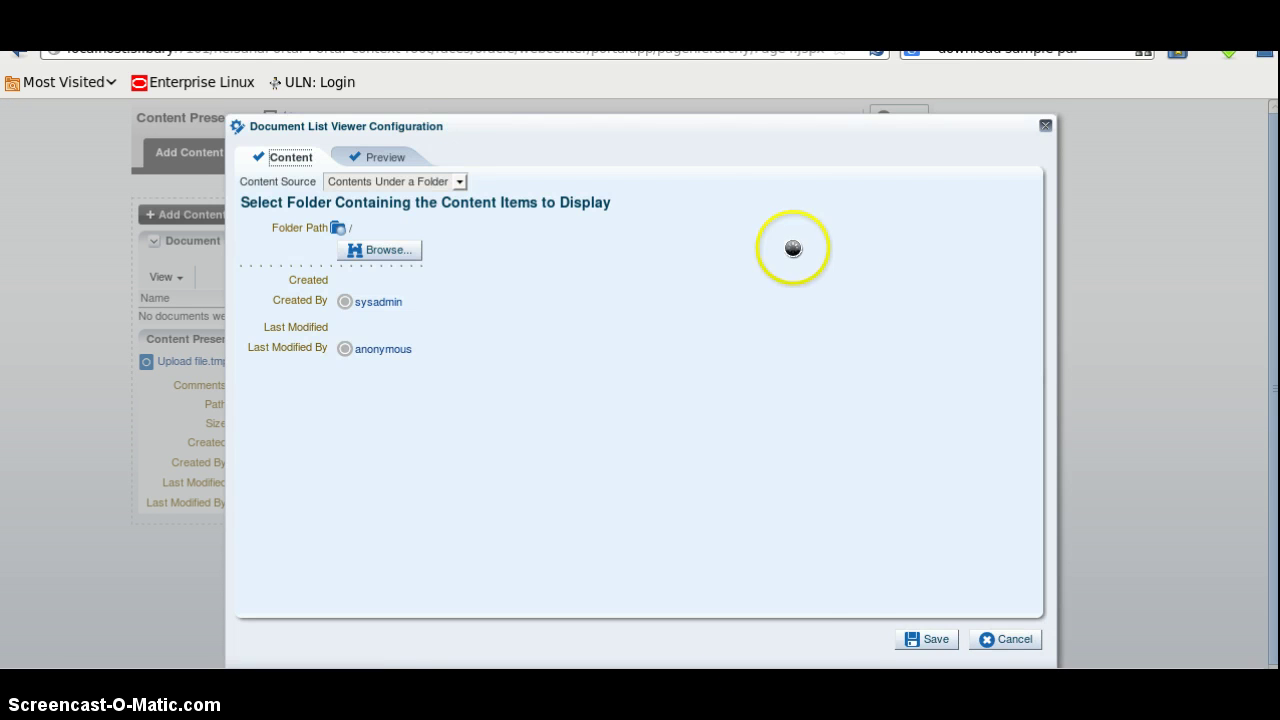
{"action": "left_click", "coordinate": [912, 638]}
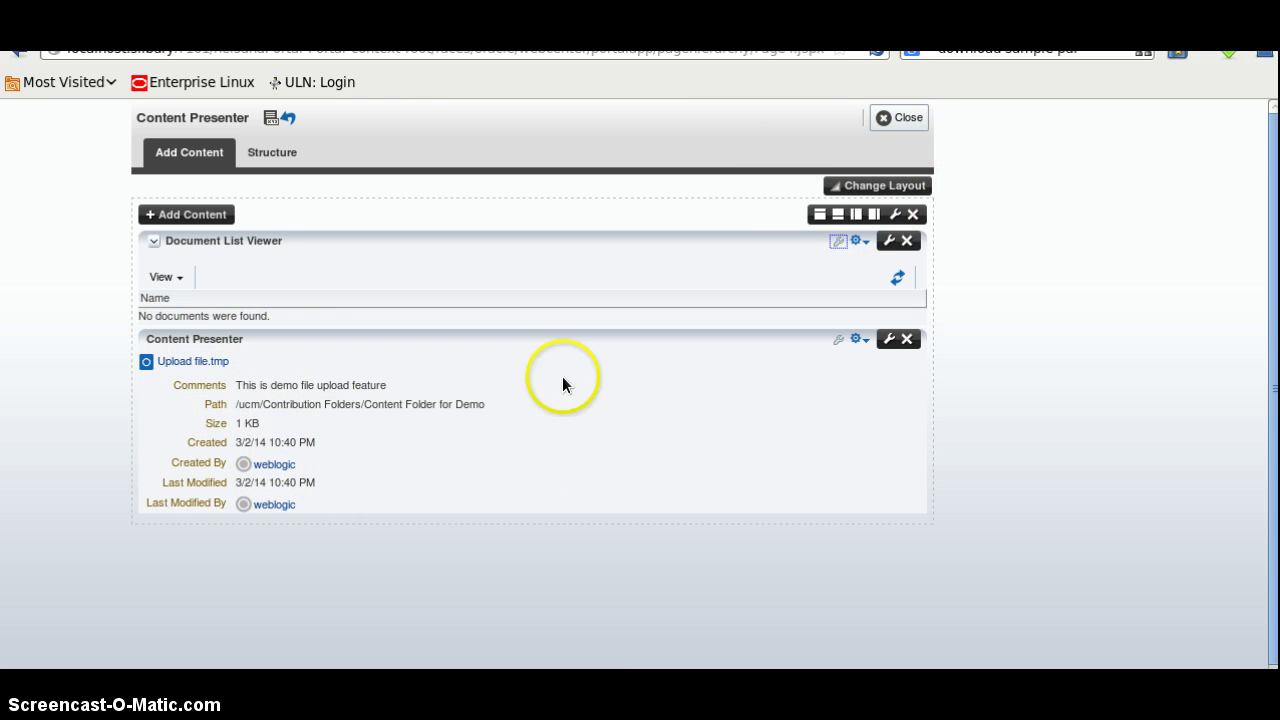
Leave the page editor and collapse the Document List Viewer on the portal's Content Presenter page
{"action": "left_click", "coordinate": [902, 120]}
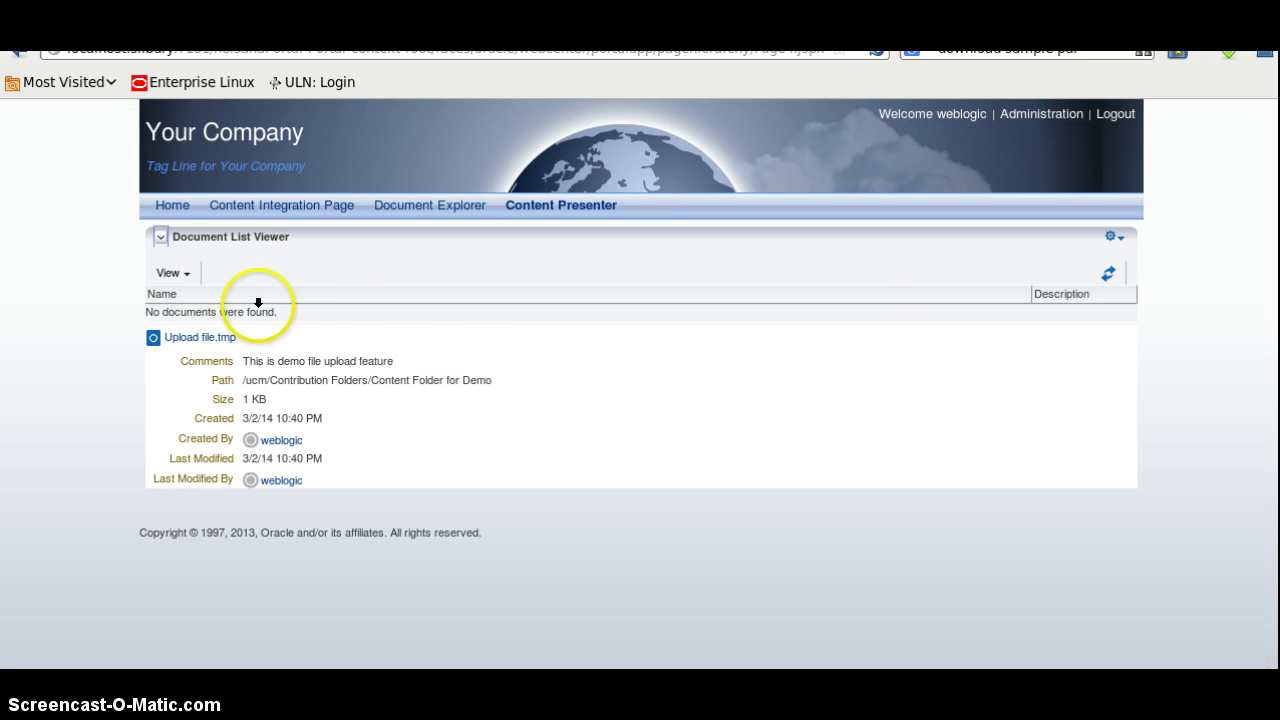
{"action": "left_click", "coordinate": [160, 237]}
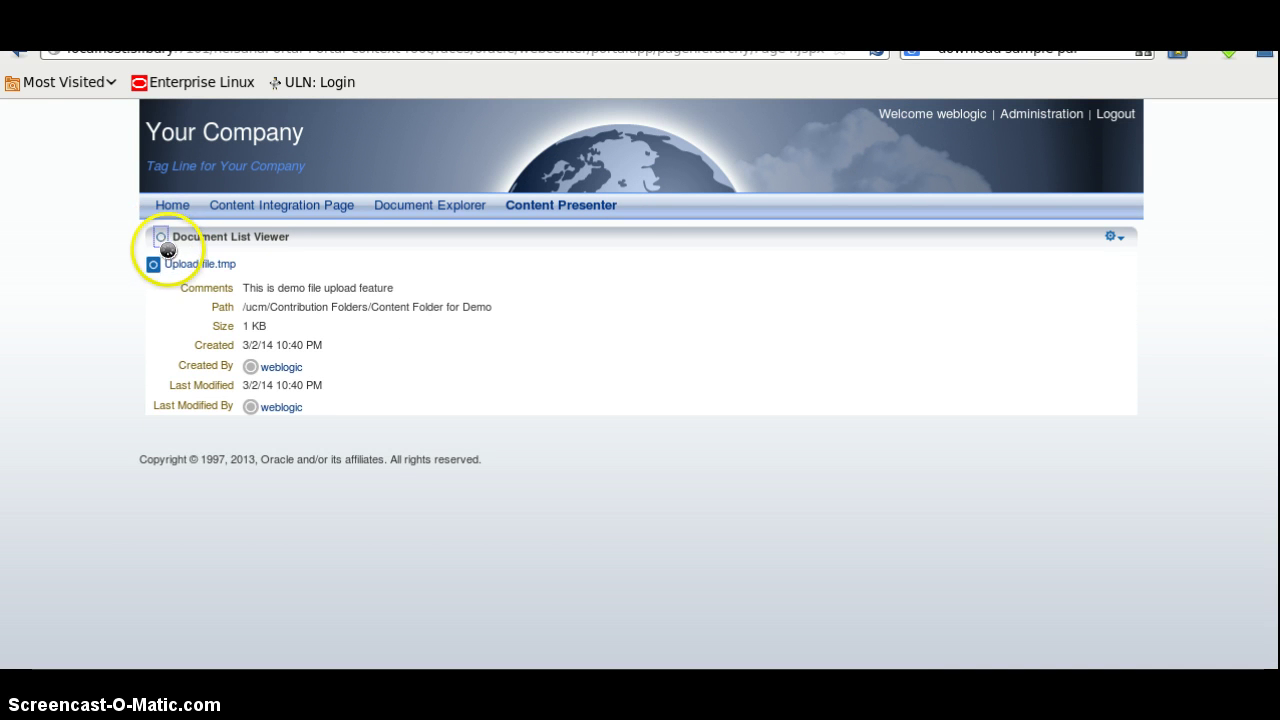